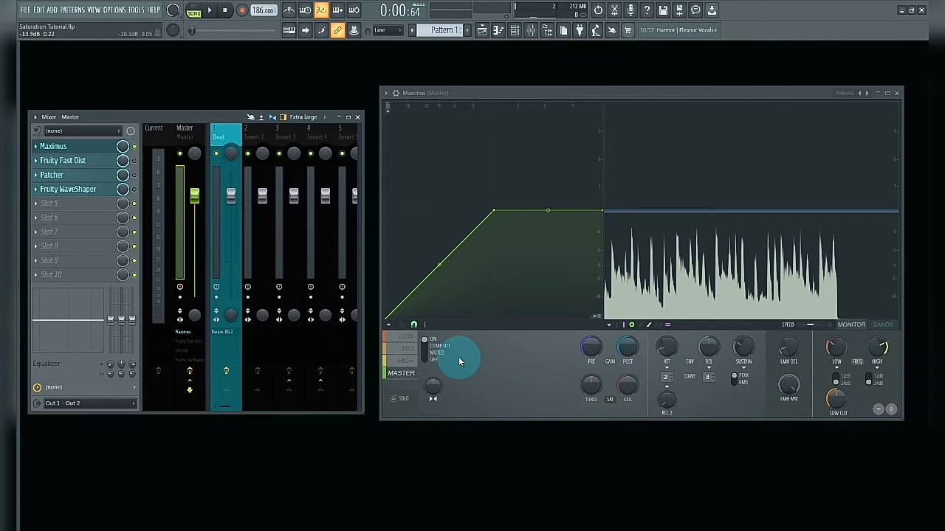
Display the frequency bands in Maximus and turn the low and high bands off
left_click(406, 349)
left_click(882, 326)
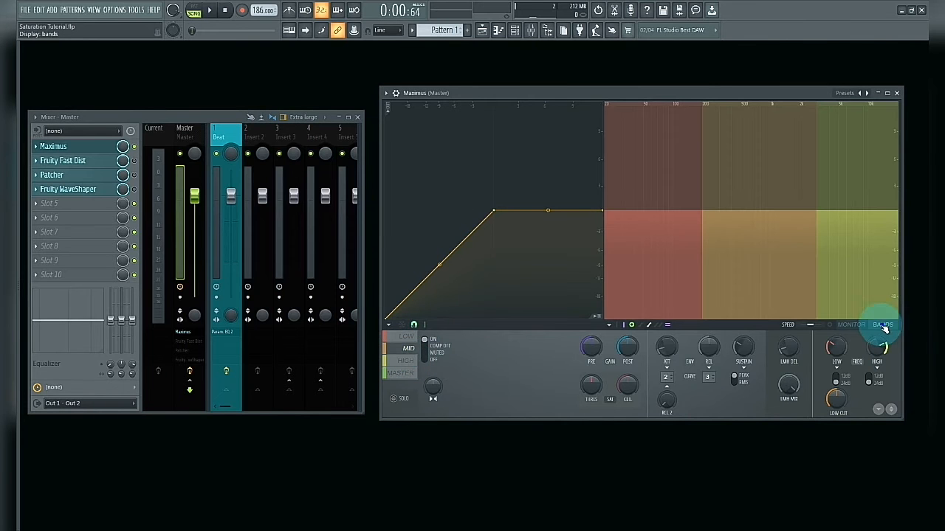
left_click(406, 338)
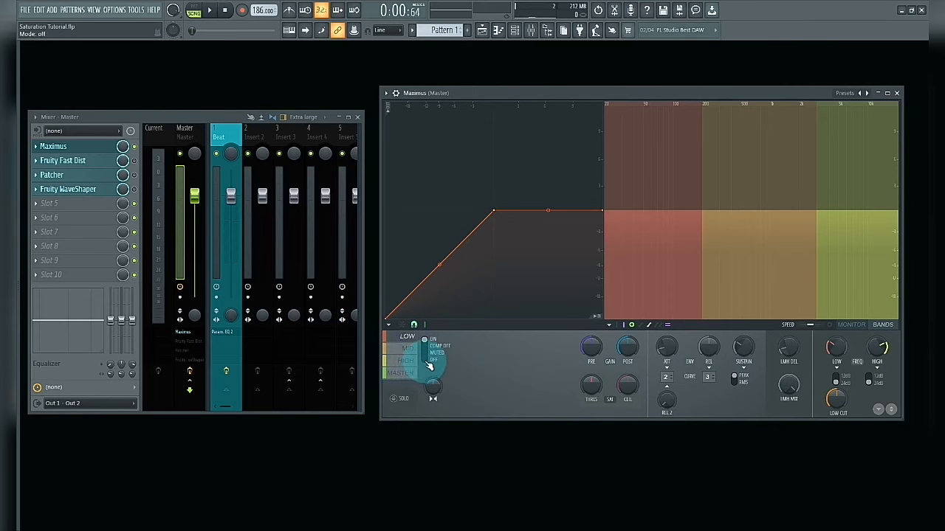
left_click(426, 359)
left_click(406, 360)
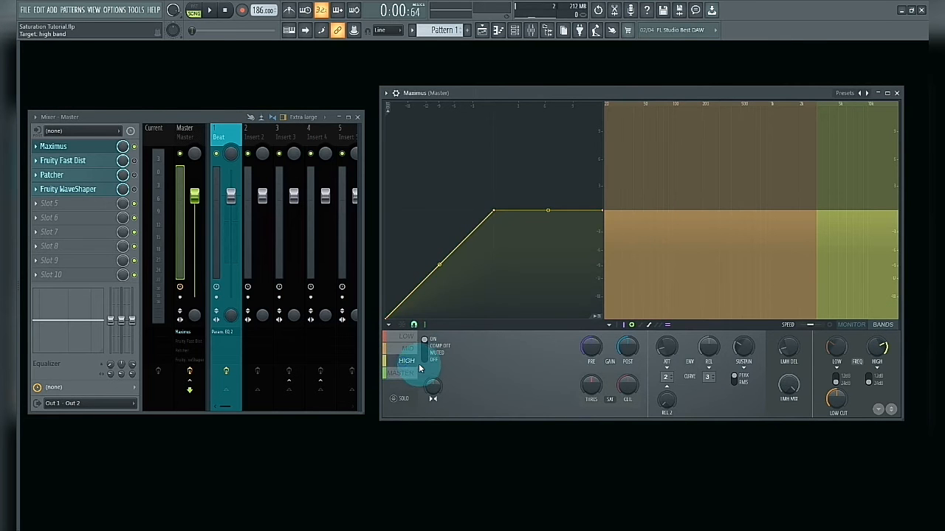
left_click(428, 359)
Set the mid band to Comp Off and return the display to the monitor view
left_click(408, 348)
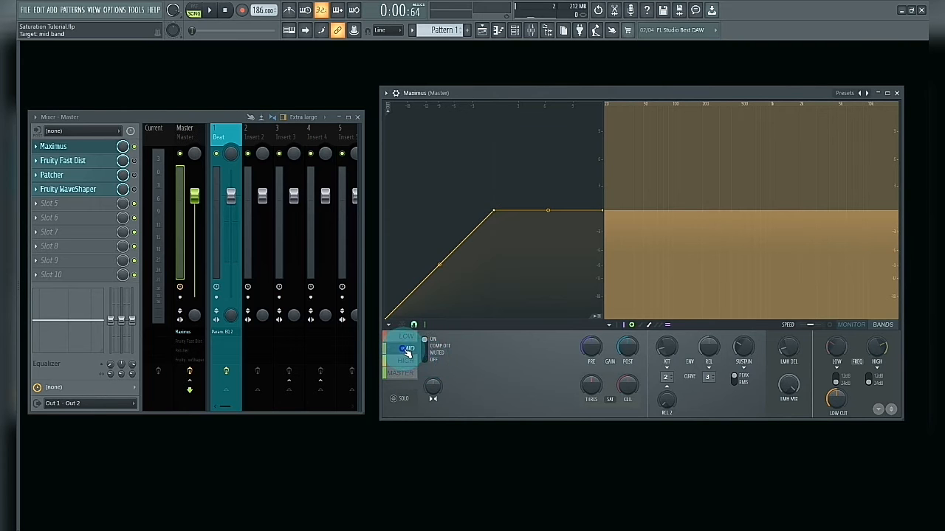
left_click(431, 354)
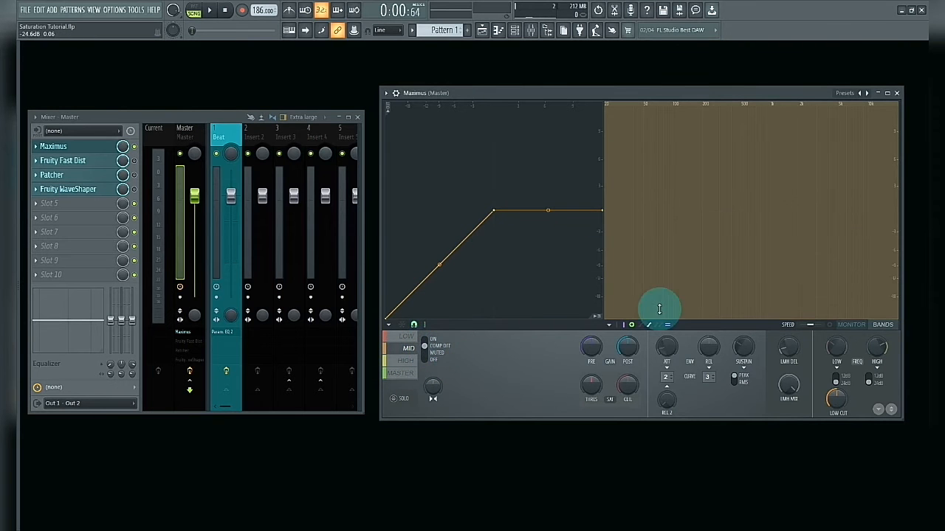
left_click(843, 325)
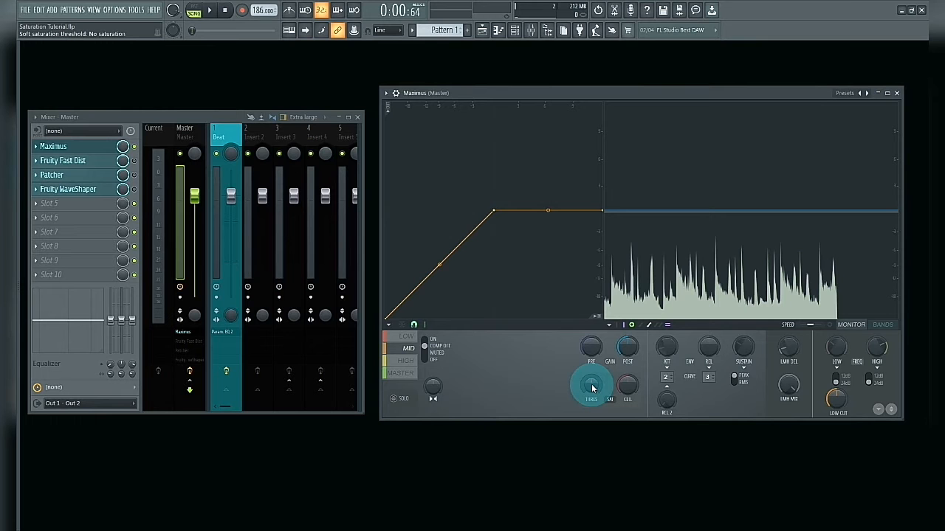
Add heavy saturation to the mid band by adjusting its saturation threshold and ceiling while playing the song
left_click_drag(591, 388, 591, 369)
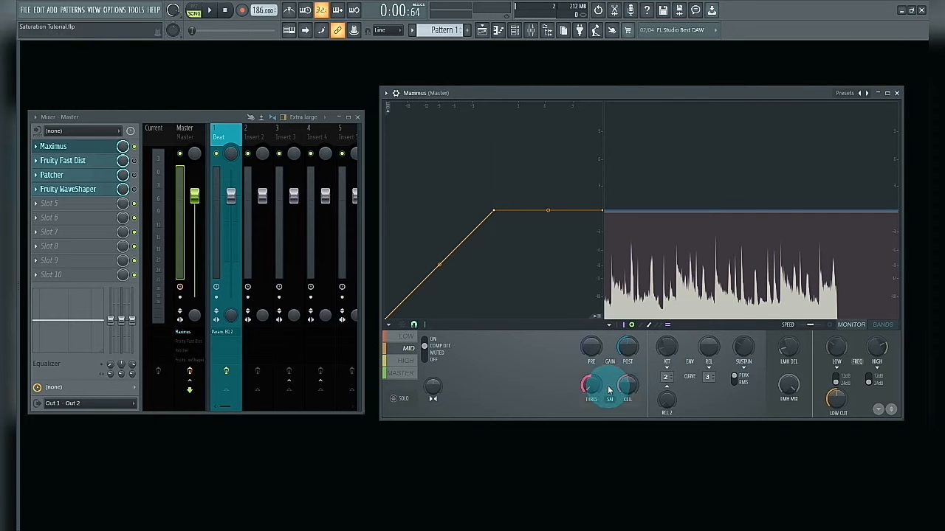
key("space")
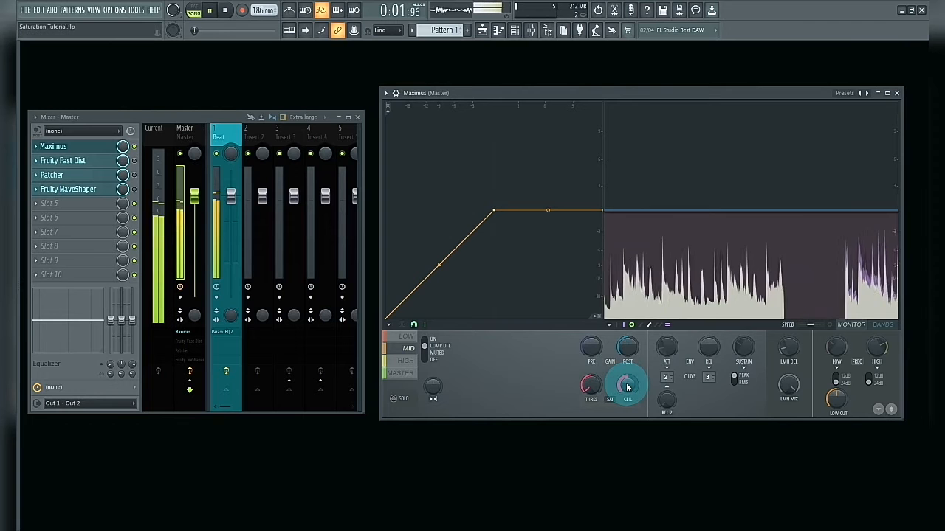
mouse_move(628, 387)
left_mouse_down()
mouse_move(629, 452)
mouse_move(628, 387)
left_mouse_up()
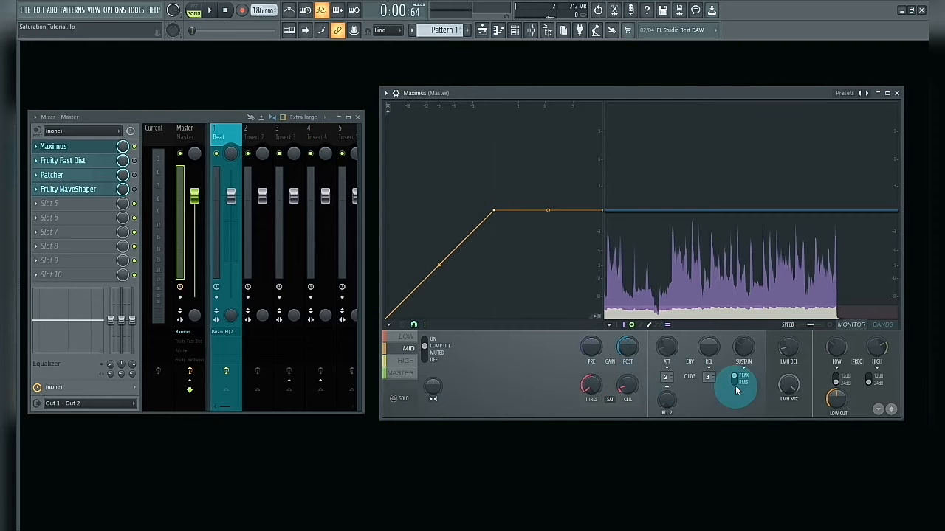
Try the Maximus LMH mix at its minimum and maximum, finishing at 0%
mouse_move(788, 386)
left_mouse_down()
mouse_move(788, 405)
mouse_move(787, 390)
left_mouse_up()
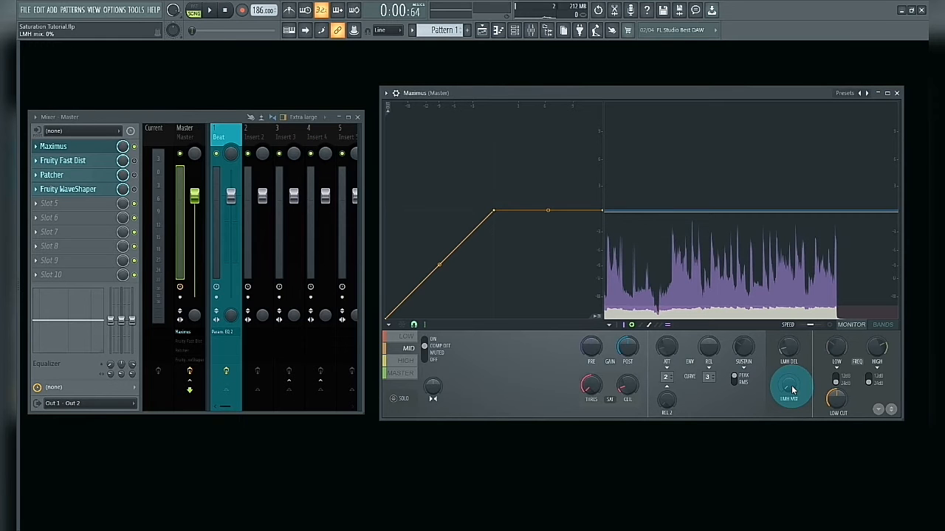
left_click_drag(793, 384, 792, 380)
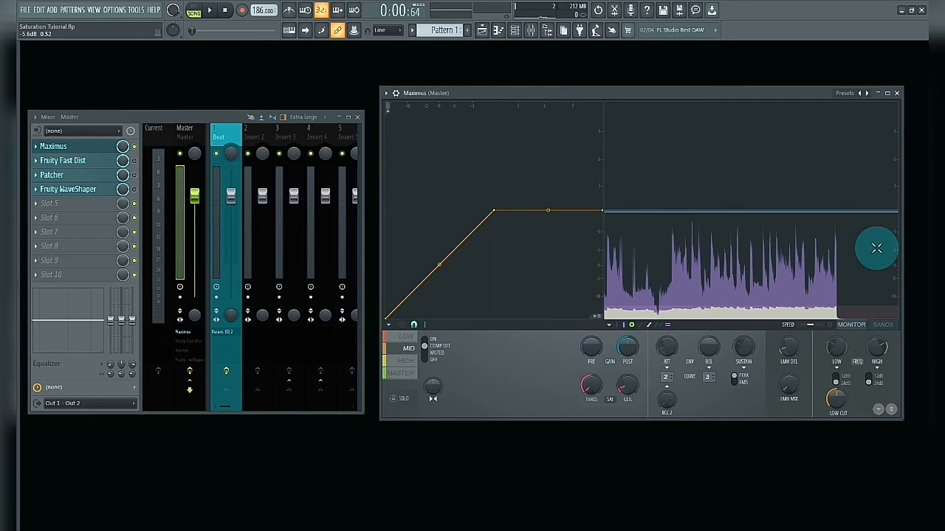
left_click_drag(792, 397, 793, 343)
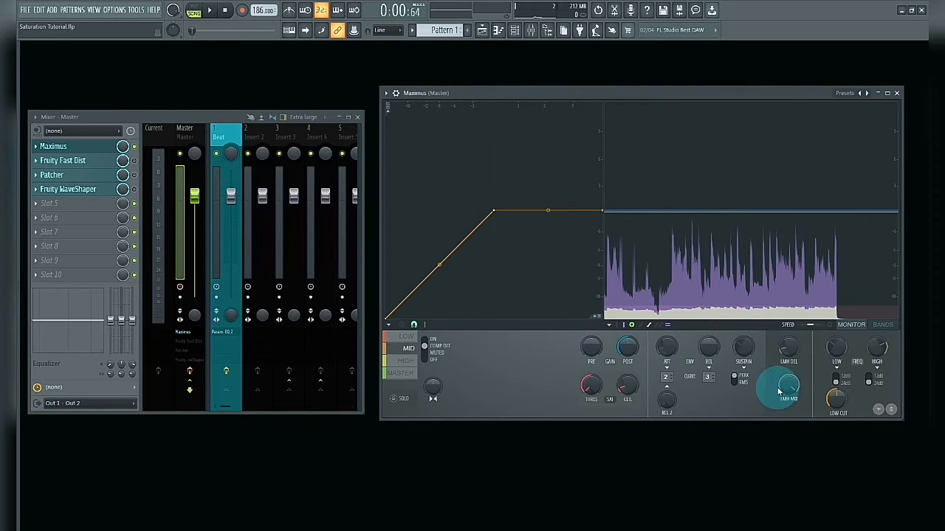
left_click_drag(788, 381, 788, 394)
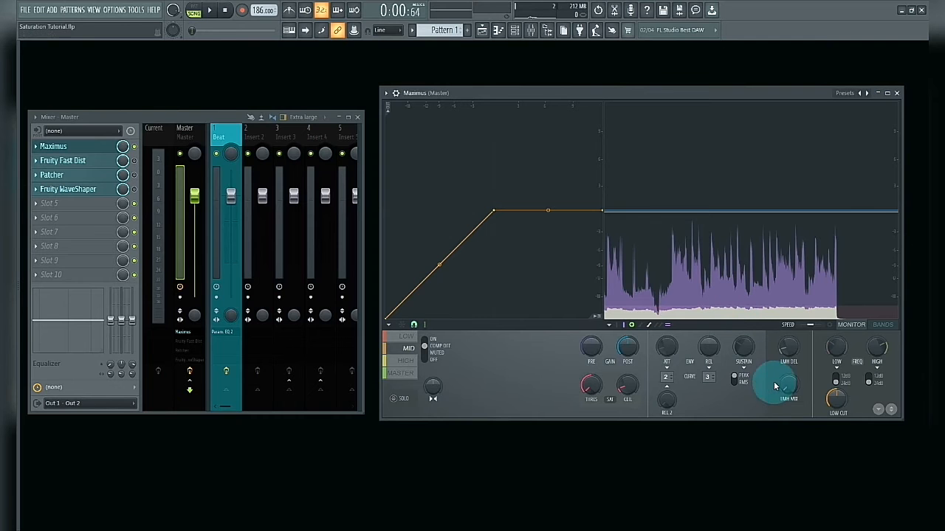
Play the song and adjust the LMH mix to blend in a small amount of mid-band saturation
key("space")
mouse_move(790, 393)
left_mouse_down()
mouse_move(790, 375)
mouse_move(791, 395)
left_mouse_up()
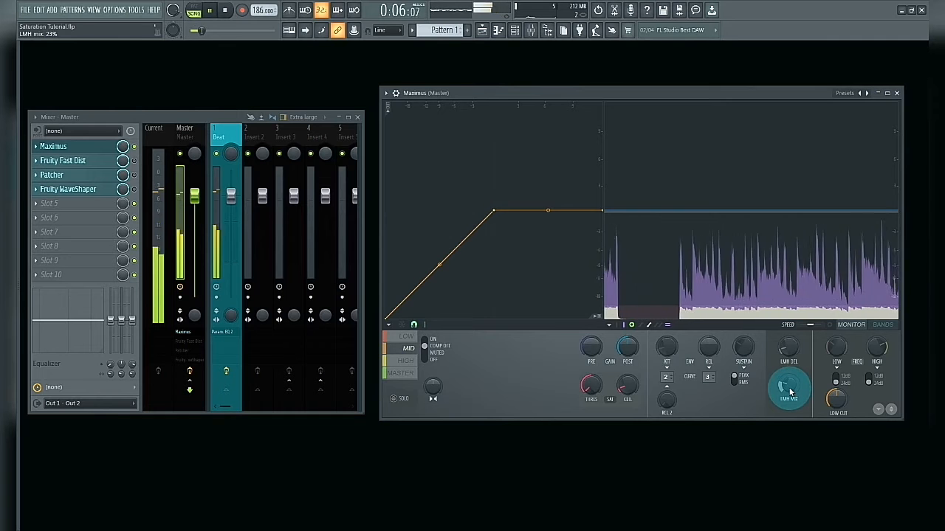
left_click_drag(790, 391, 788, 391)
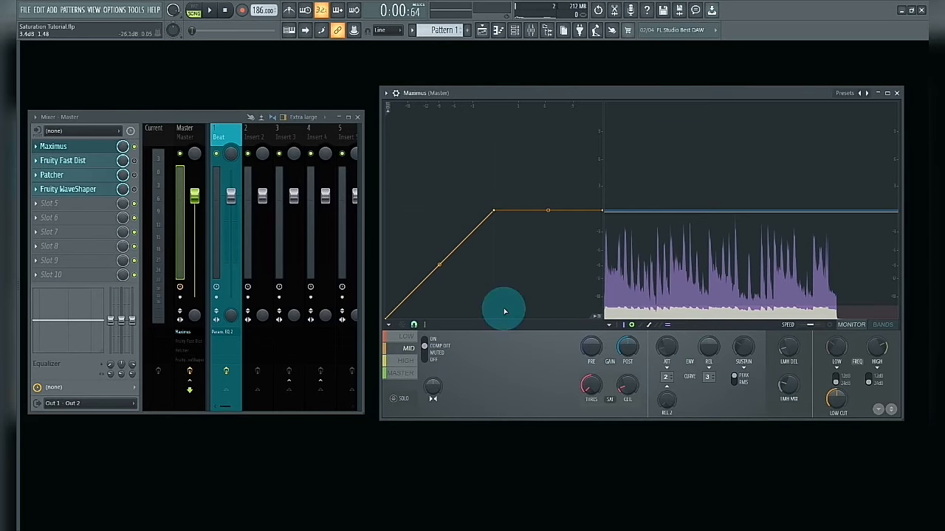
Raise the post gain of the Maximus master band to 0.9 dB
left_click(394, 380)
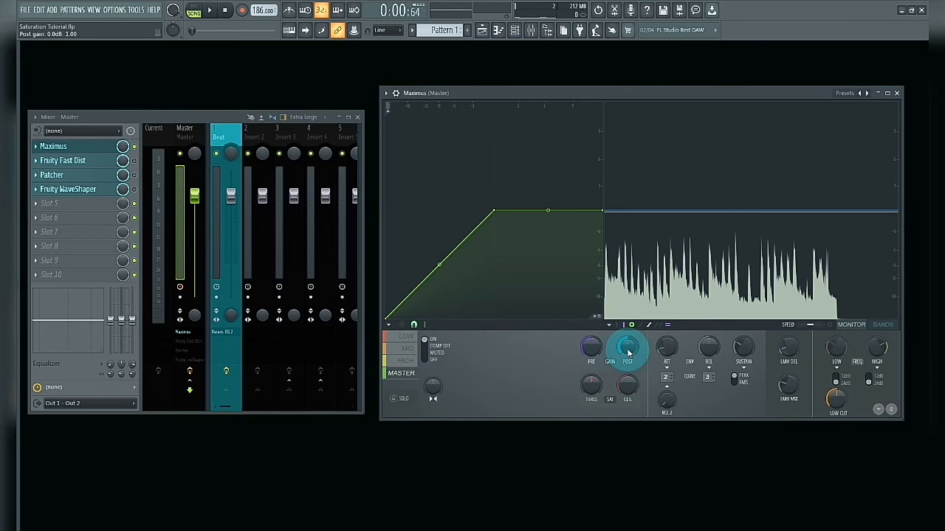
left_click_drag(628, 354, 628, 345)
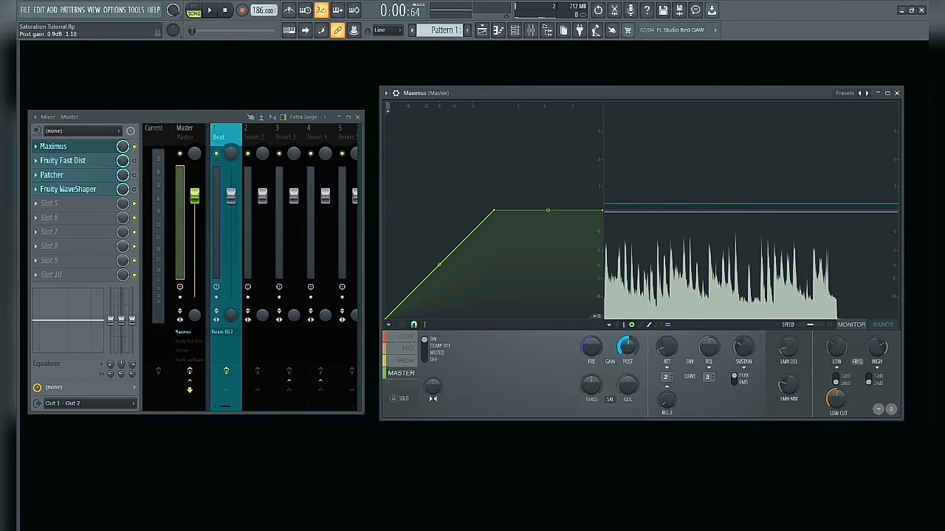
left_click_drag(628, 345, 628, 344)
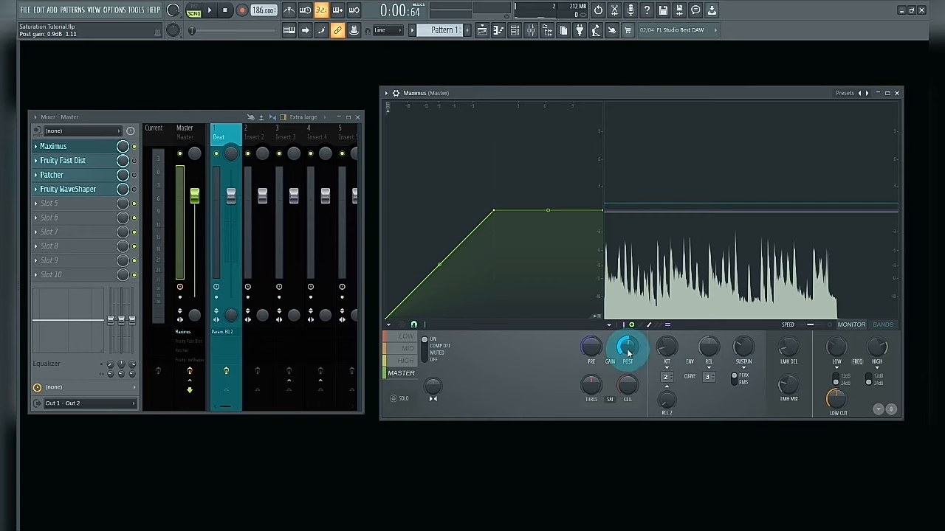
Play the song and compare the sound with Maximus bypassed and enabled on the master track
key("space")
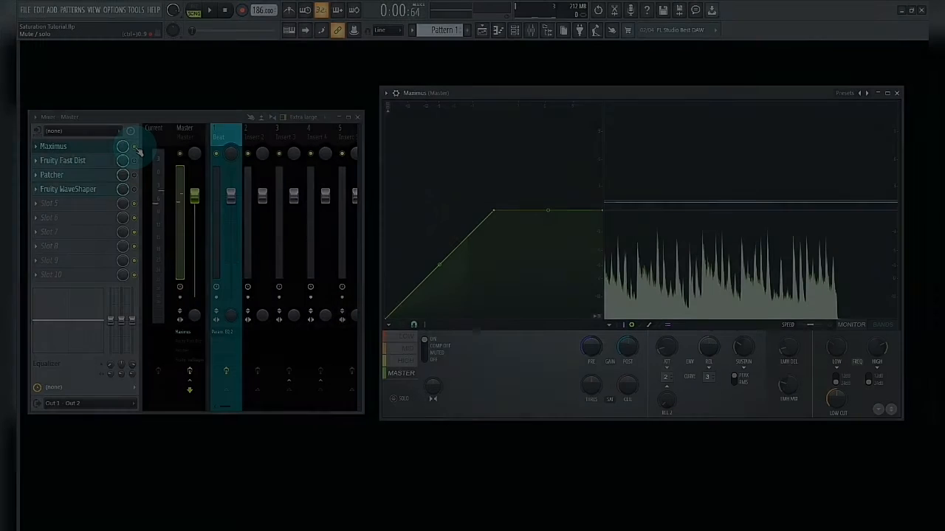
key("space")
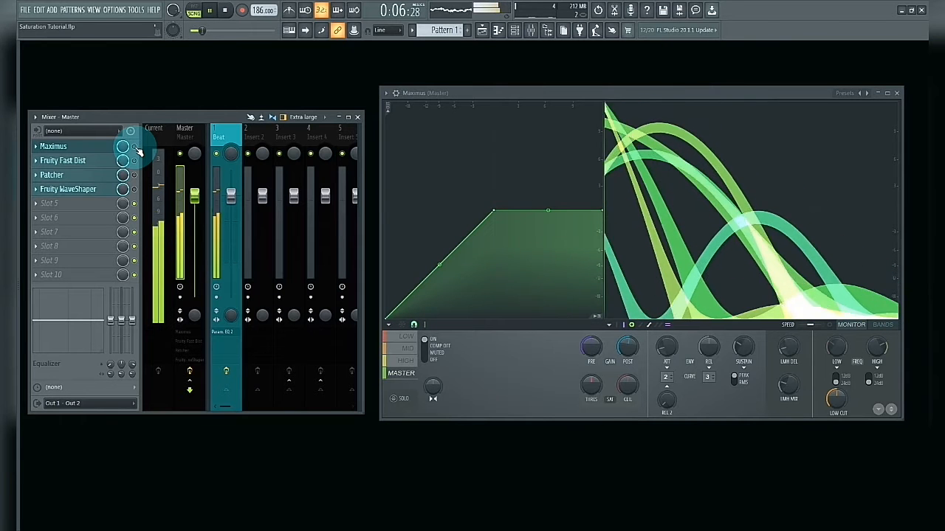
left_click(134, 146)
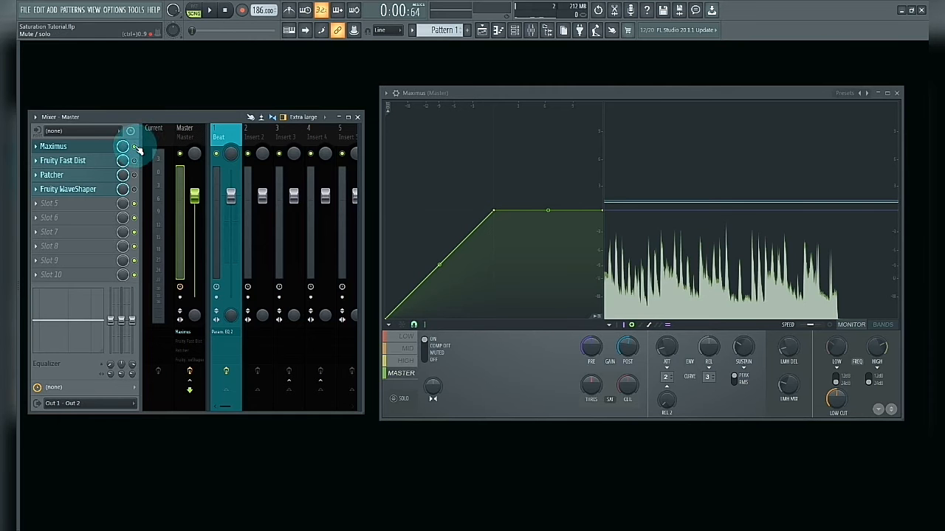
Replace Maximus with Fruity Fast Dist as the active effect on the master and position its window in the workspace
left_click(134, 146)
left_click(70, 147)
left_click(134, 161)
left_click(78, 161)
mouse_move(523, 203)
left_mouse_down()
mouse_move(441, 186)
mouse_move(526, 194)
left_mouse_up()
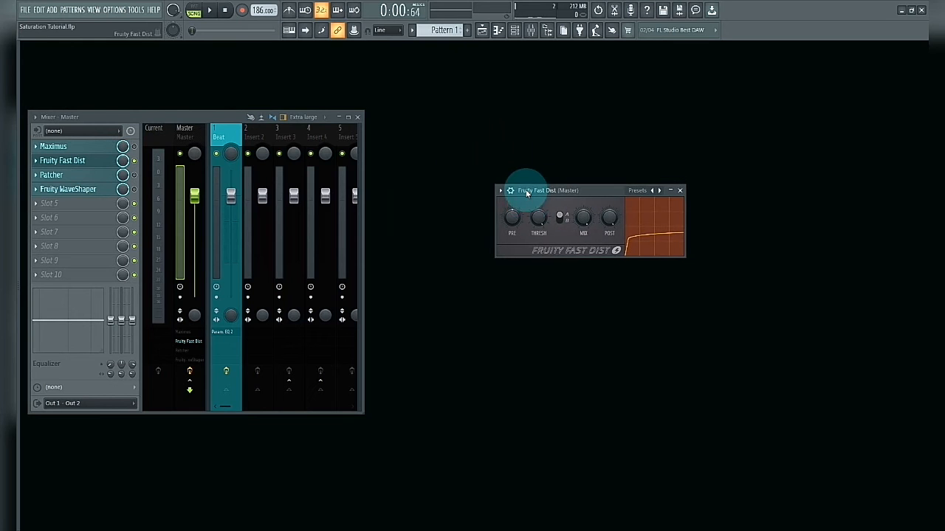
left_click_drag(540, 189, 547, 209)
Try lowering the Fruity Fast Dist mix level and bring it back up to full
left_click(543, 235)
left_click(590, 250)
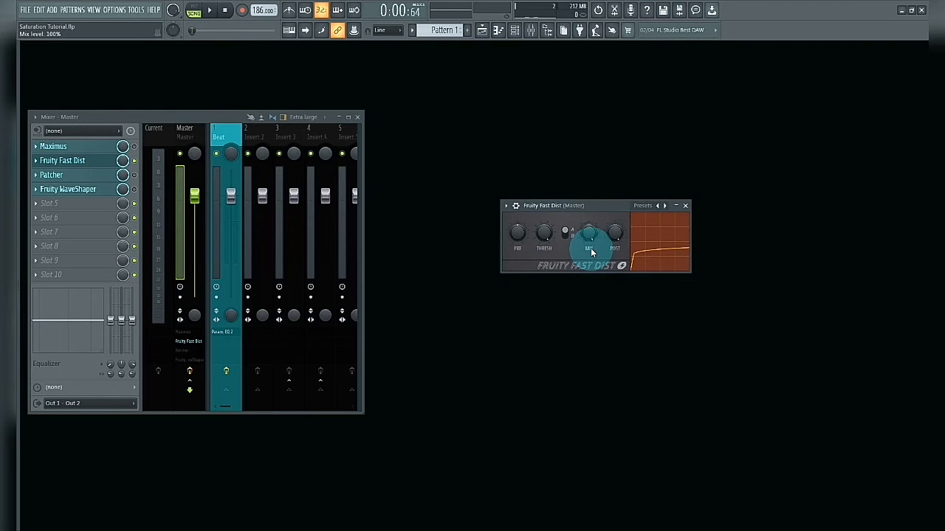
left_click_drag(591, 248, 591, 285)
left_click_drag(591, 231, 590, 169)
Set the Fruity Fast Dist threshold to 30% and play the song
mouse_move(540, 234)
left_mouse_down()
mouse_move(541, 254)
mouse_move(541, 235)
left_mouse_up()
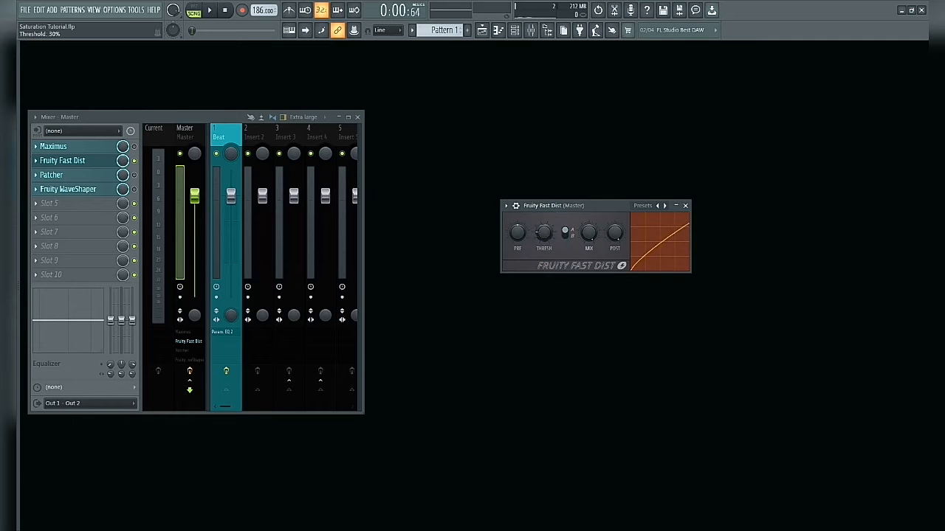
left_click_drag(544, 234, 543, 244)
key("space")
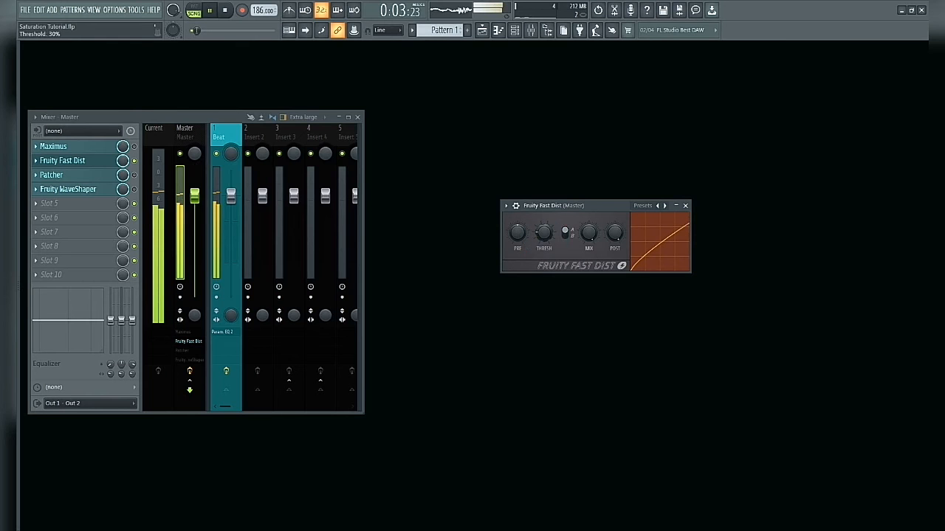
Lower the Fruity Fast Dist mix level to 0%, and raise it to 7% during playback
left_click_drag(543, 234, 590, 258)
key("space")
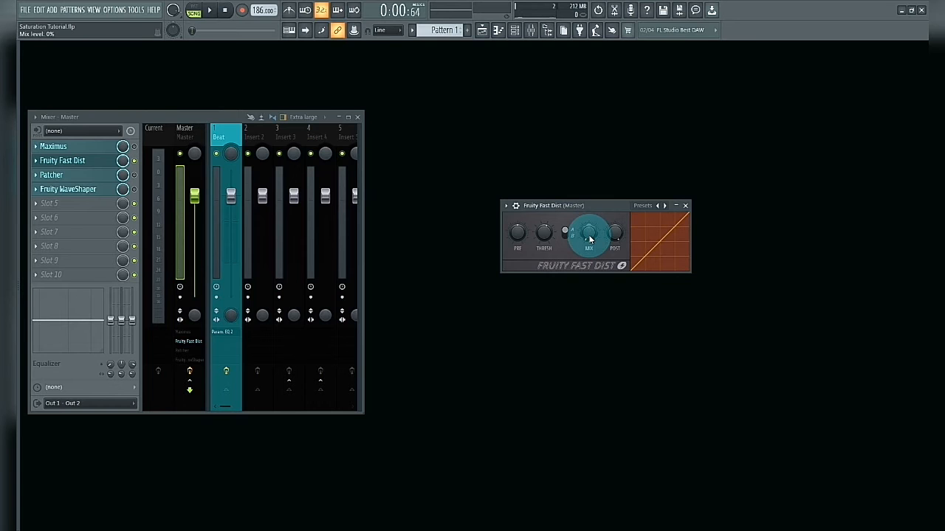
left_click_drag(590, 240, 590, 237)
mouse_move(589, 236)
left_mouse_down()
mouse_move(589, 222)
mouse_move(589, 237)
left_mouse_up()
key("space")
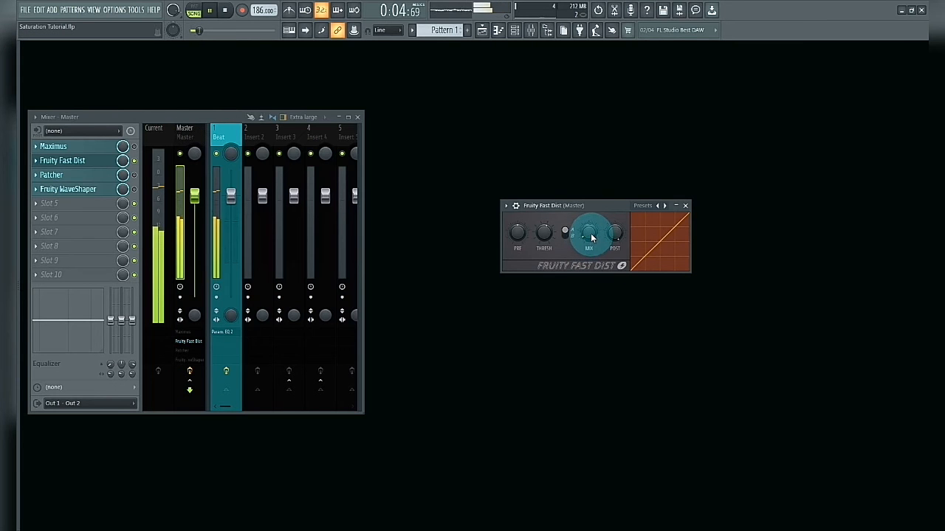
left_click_drag(591, 238, 592, 242)
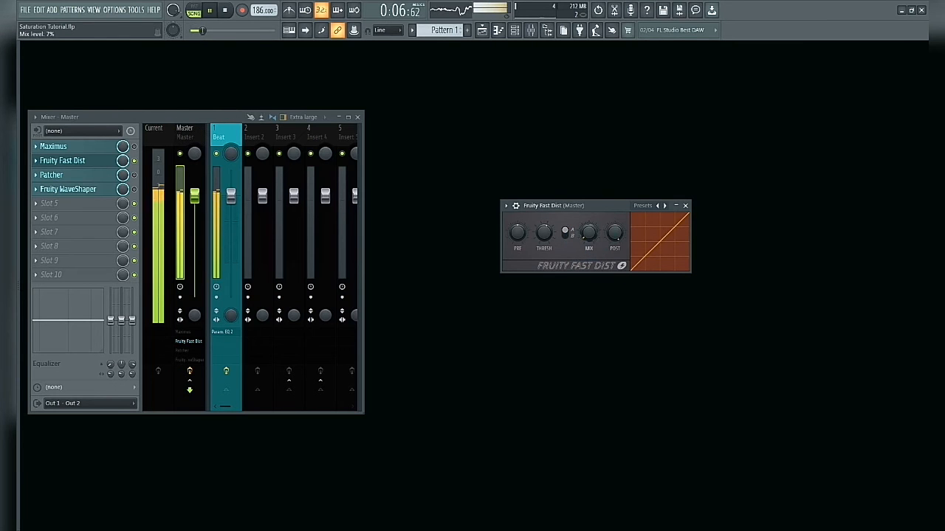
left_click(591, 236)
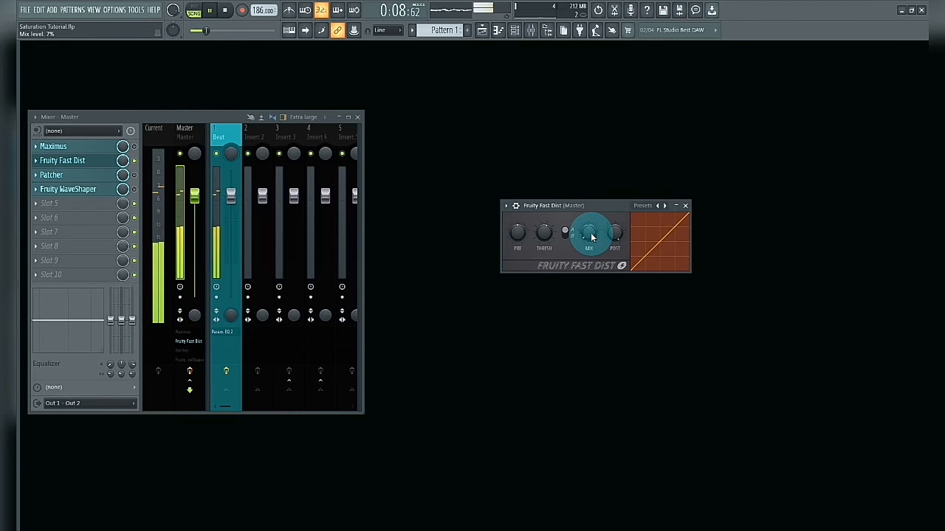
Adjust the Fruity Fast Dist mix level around 10% during playback, comparing the sound with the effect bypassed and enabled
left_click(136, 161)
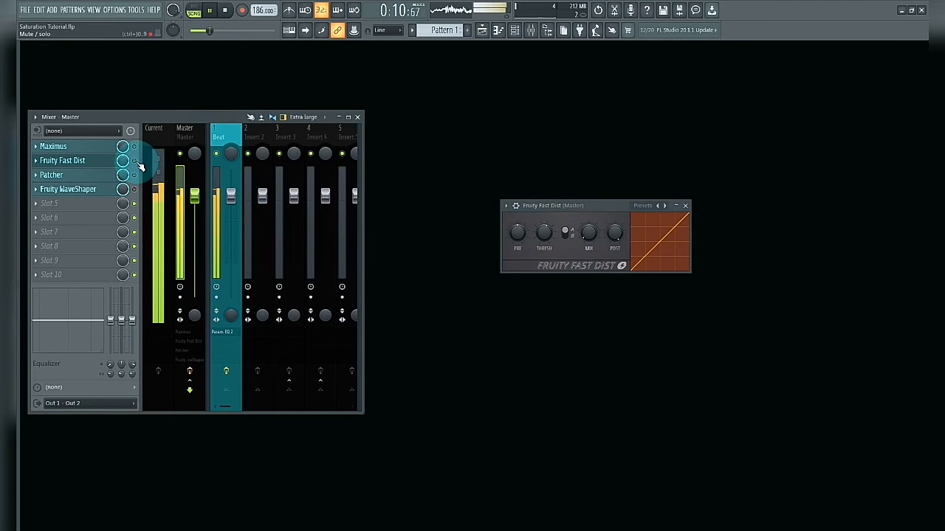
left_click(418, 204)
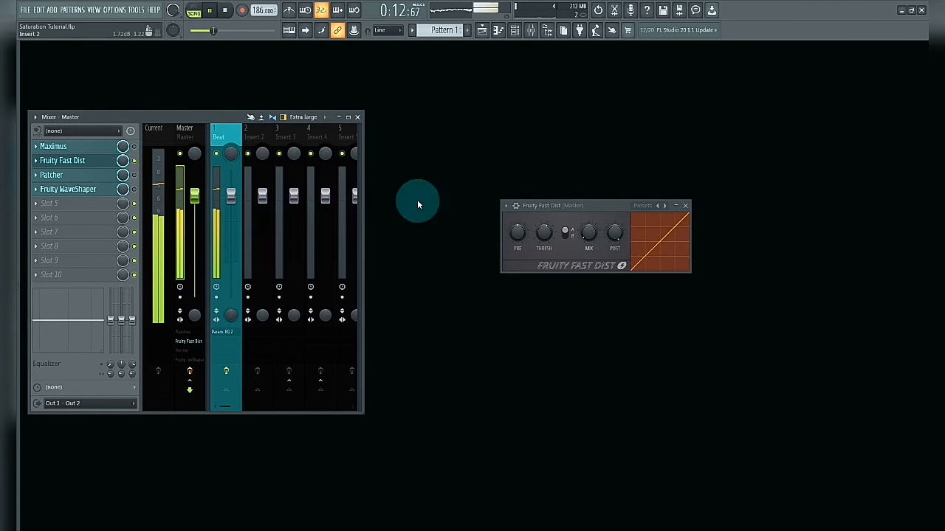
left_click_drag(588, 233, 588, 229)
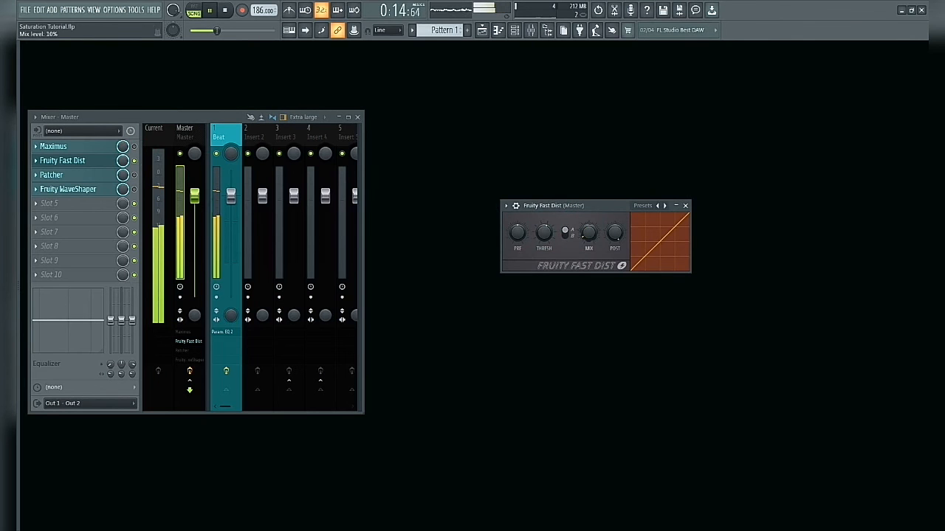
left_click_drag(588, 234, 587, 237)
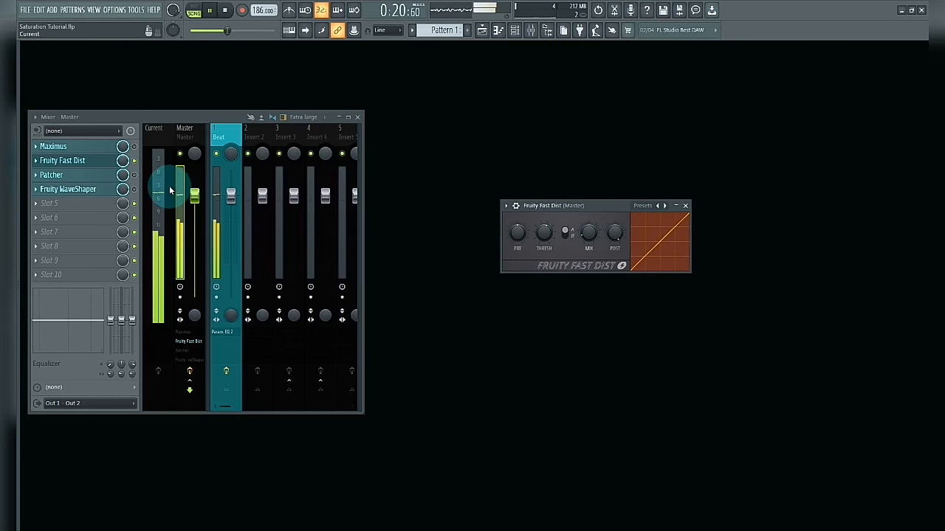
left_click(135, 161)
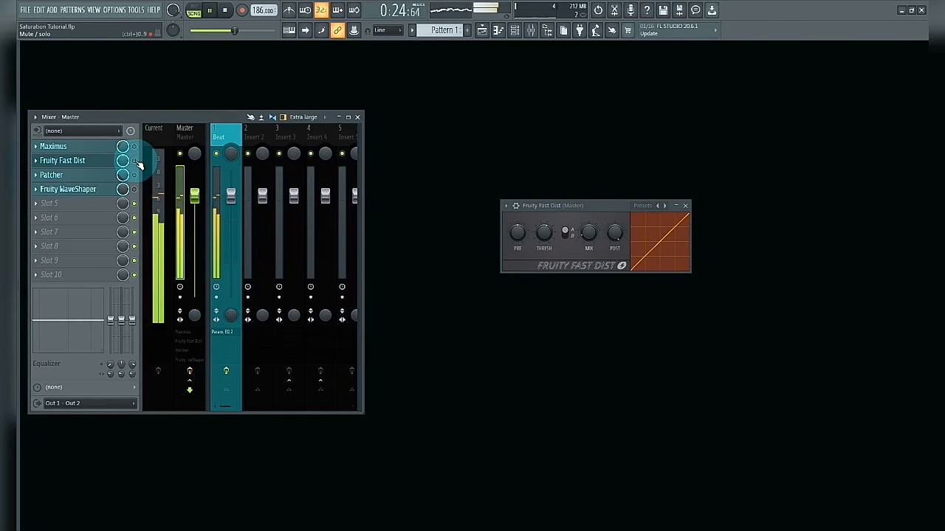
left_click(135, 161)
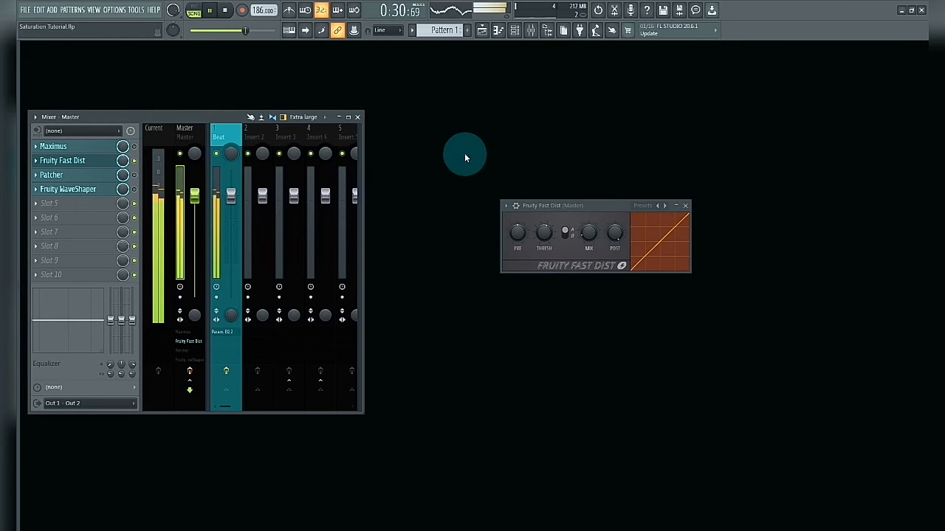
Stop playback and switch from Fruity Fast Dist to the Patcher effect on the master track
key("space")
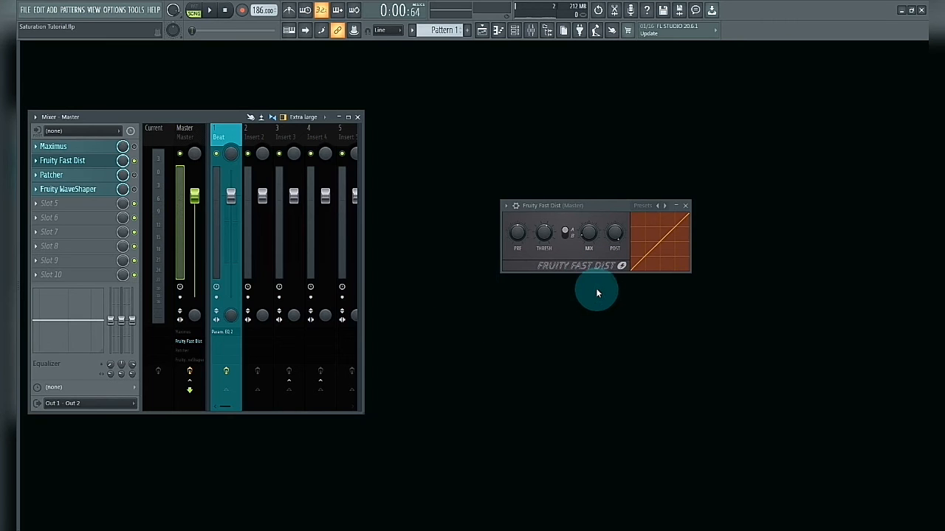
left_click(686, 207)
left_click(98, 178)
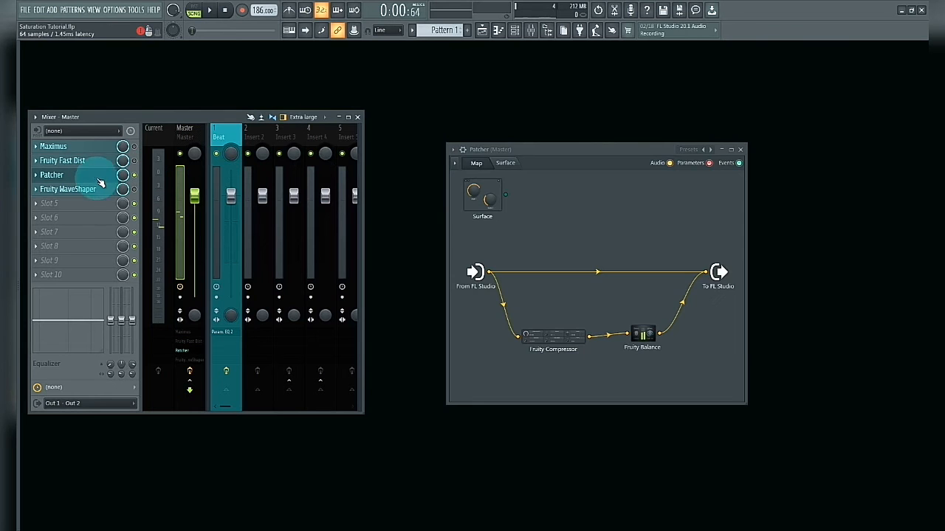
left_click_drag(498, 149, 510, 132)
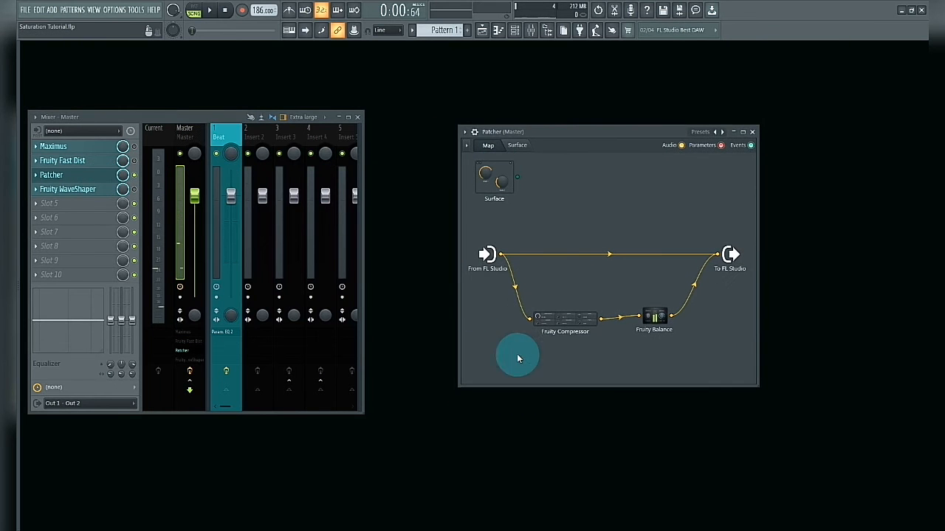
Reposition the Fruity Compressor and Fruity Balance modules slightly in the Patcher map
mouse_move(565, 320)
left_mouse_down()
mouse_move(572, 331)
mouse_move(572, 319)
left_mouse_up()
mouse_move(653, 322)
left_mouse_down()
mouse_move(680, 322)
mouse_move(671, 327)
left_mouse_up()
left_click(654, 229)
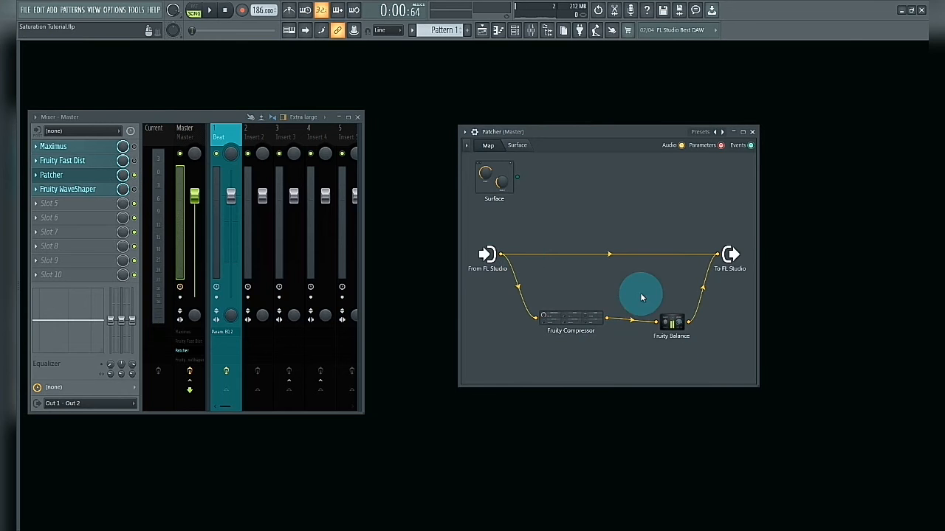
left_click_drag(555, 136, 541, 142)
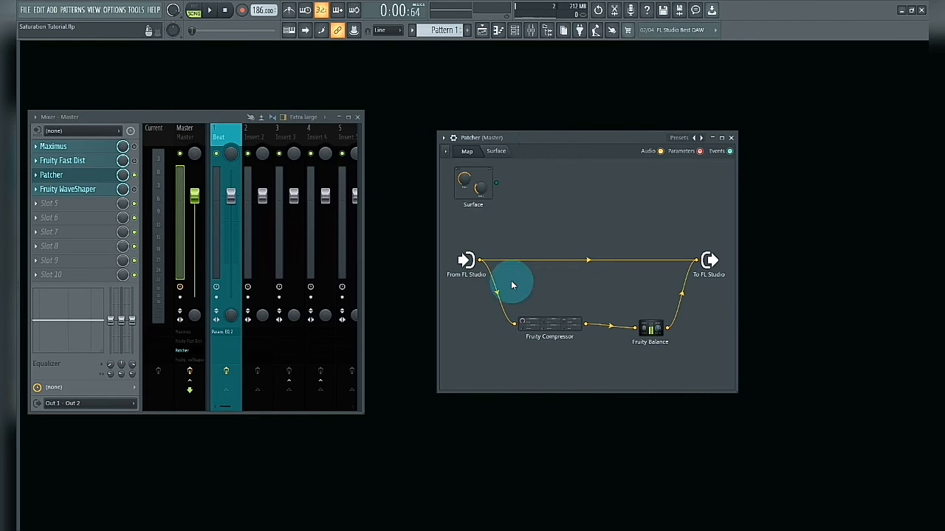
Set Patcher's Fruity Compressor to 30:1 ratio, 0 ms attack, 1 ms release and Vintage type, trying a lower threshold before returning it to 0 dB
left_click(550, 330)
left_click_drag(482, 220, 499, 188)
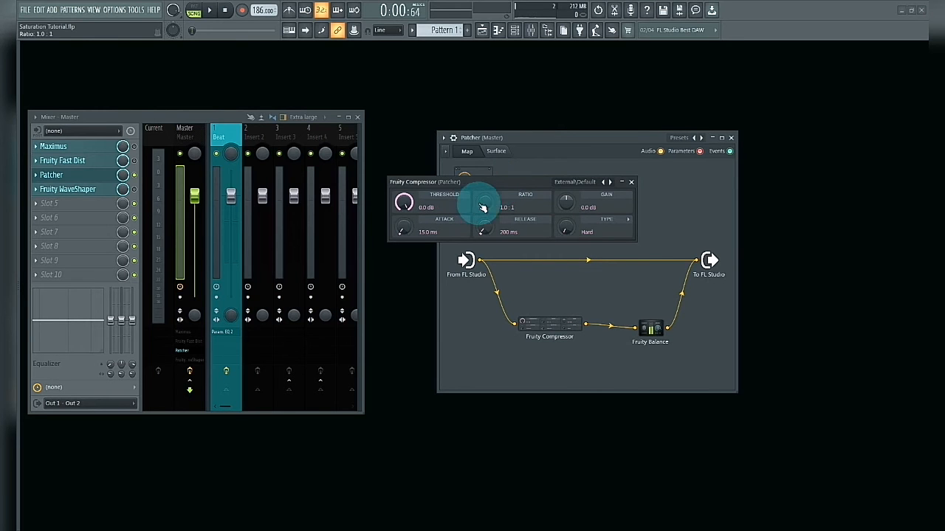
left_click_drag(486, 208, 486, 177)
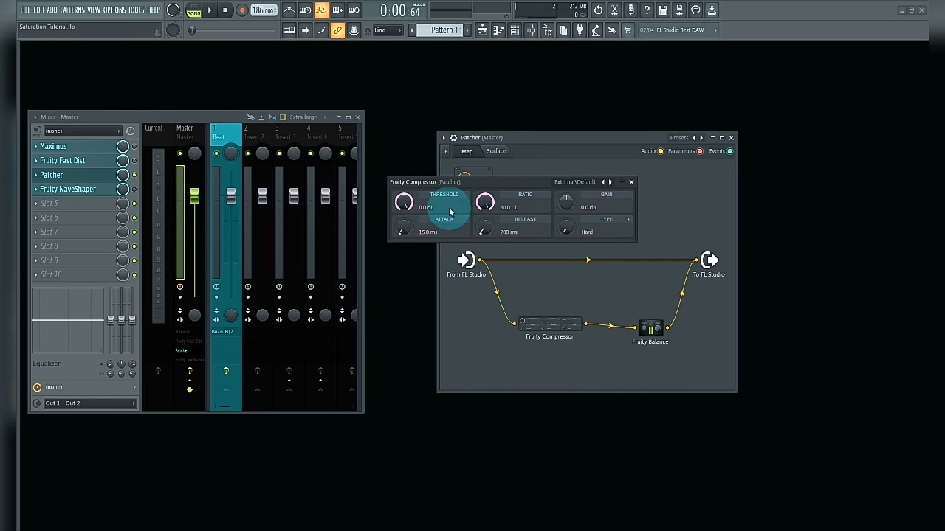
left_click_drag(401, 228, 400, 247)
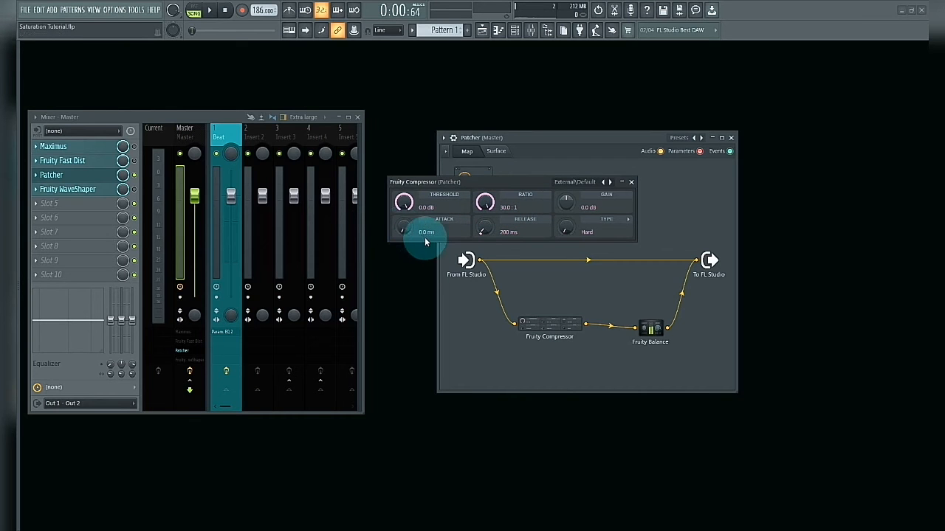
left_click_drag(484, 229, 484, 255)
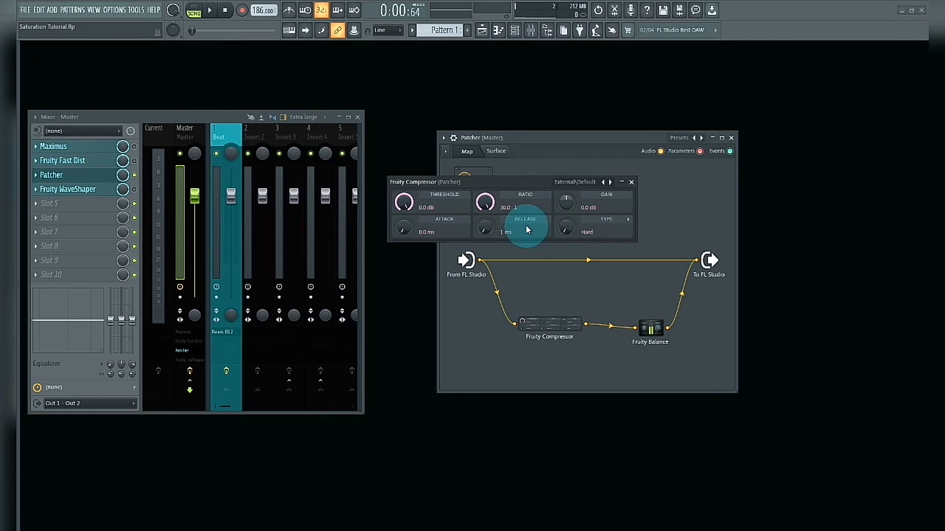
left_click_drag(565, 230, 563, 244)
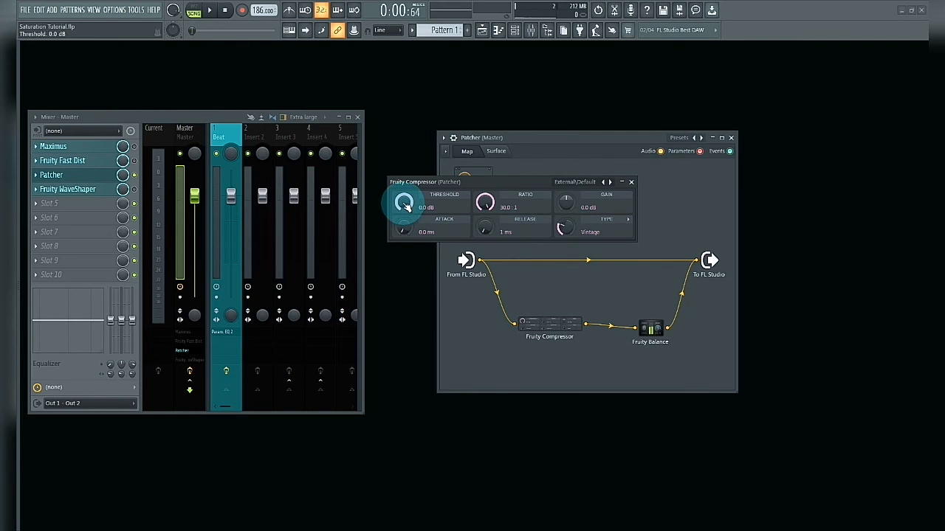
left_click_drag(403, 206, 404, 222)
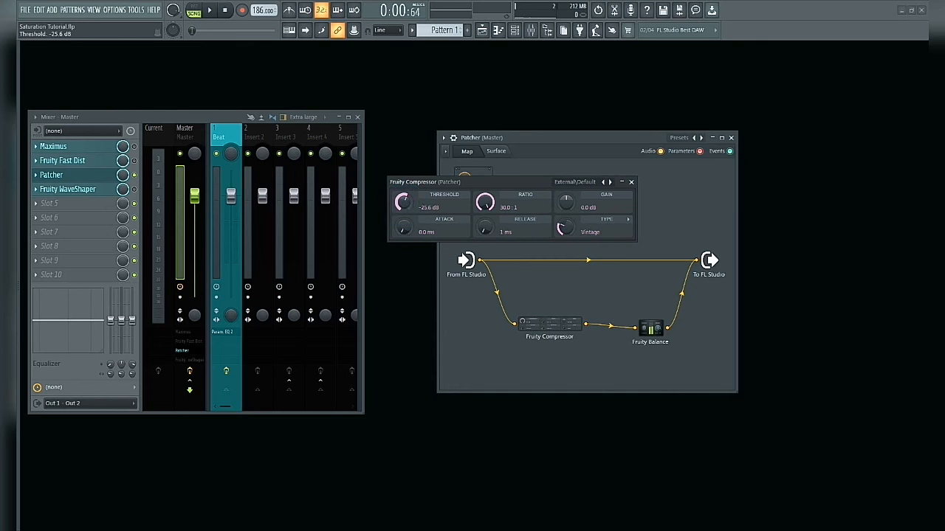
left_click_drag(405, 204, 405, 214)
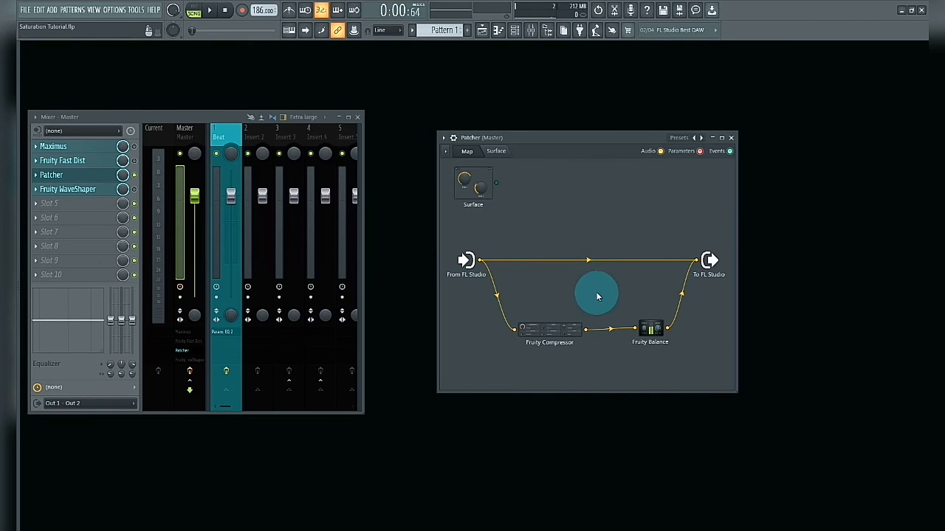
Reopen the Fruity Compressor, play the song and lower the threshold to about -26 dB during playback
mouse_move(588, 263)
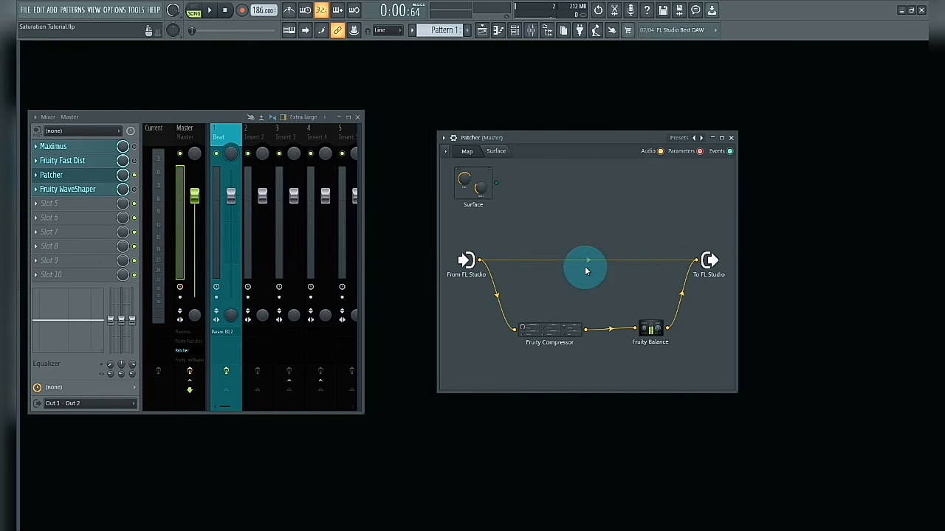
left_click(560, 336)
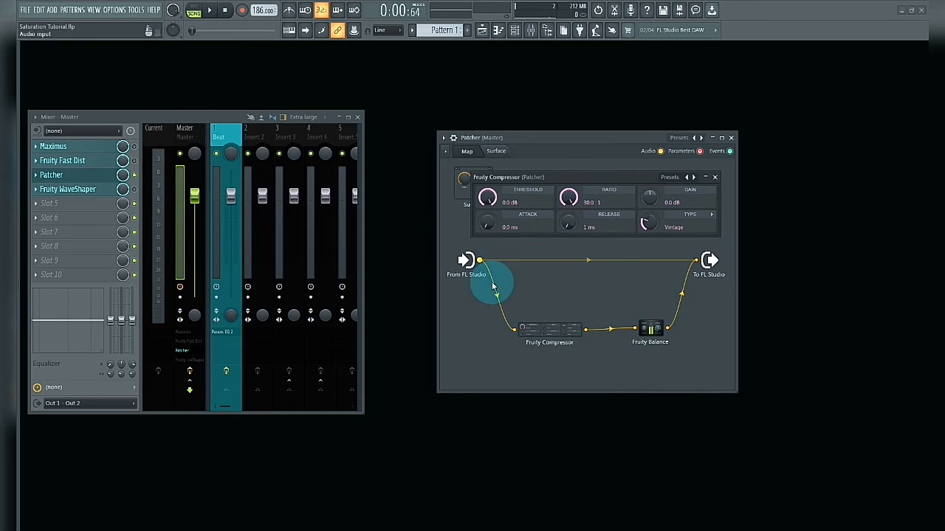
left_click_drag(530, 177, 550, 182)
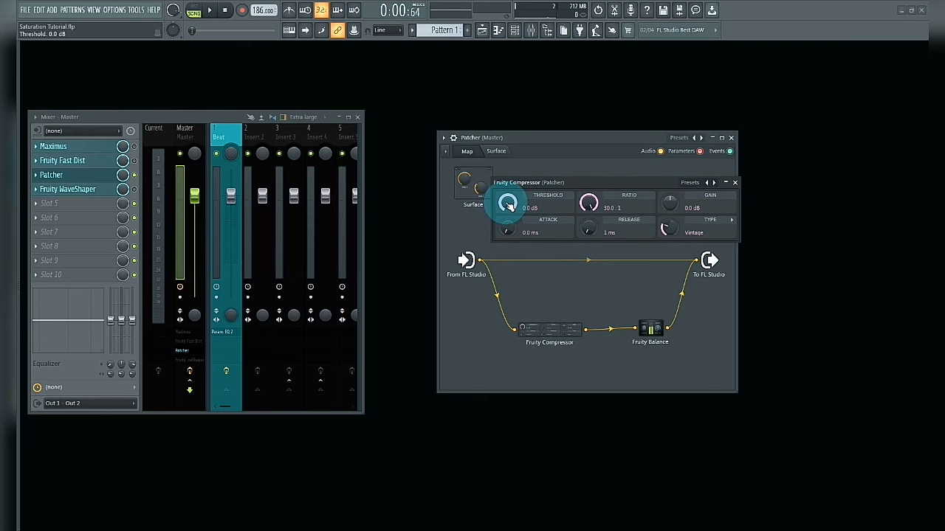
key("space")
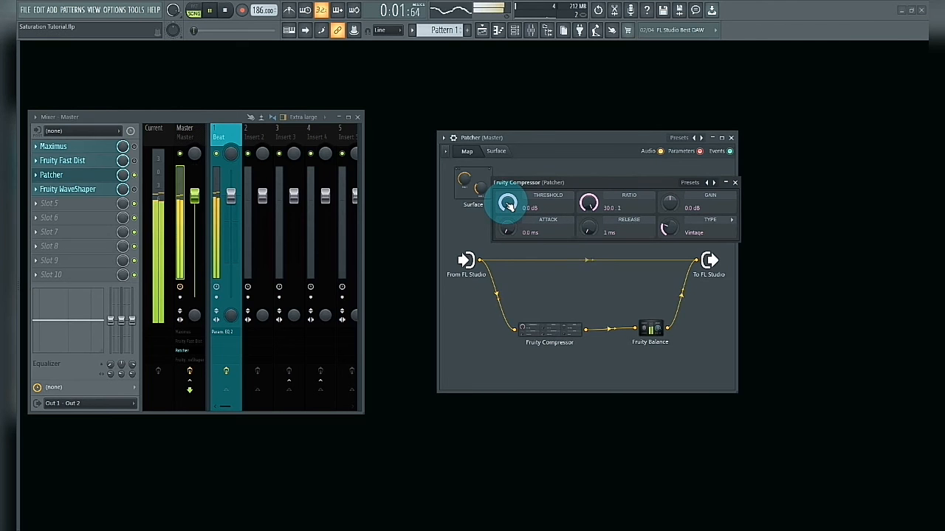
left_click_drag(508, 205, 508, 251)
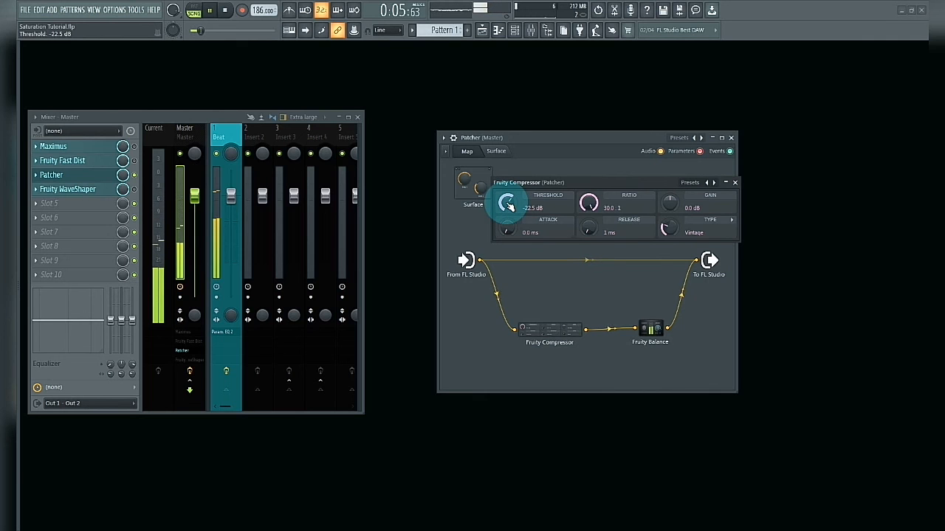
left_click_drag(508, 205, 508, 220)
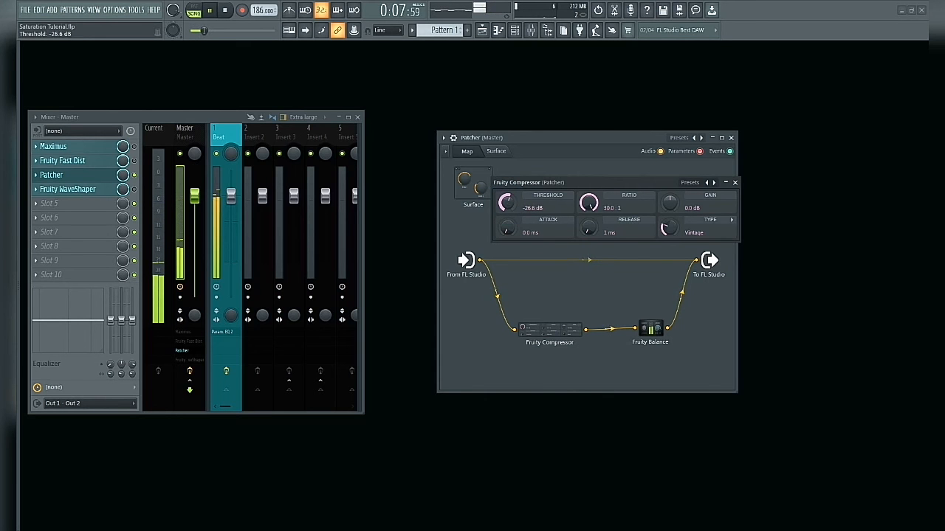
left_click_drag(508, 220, 508, 217)
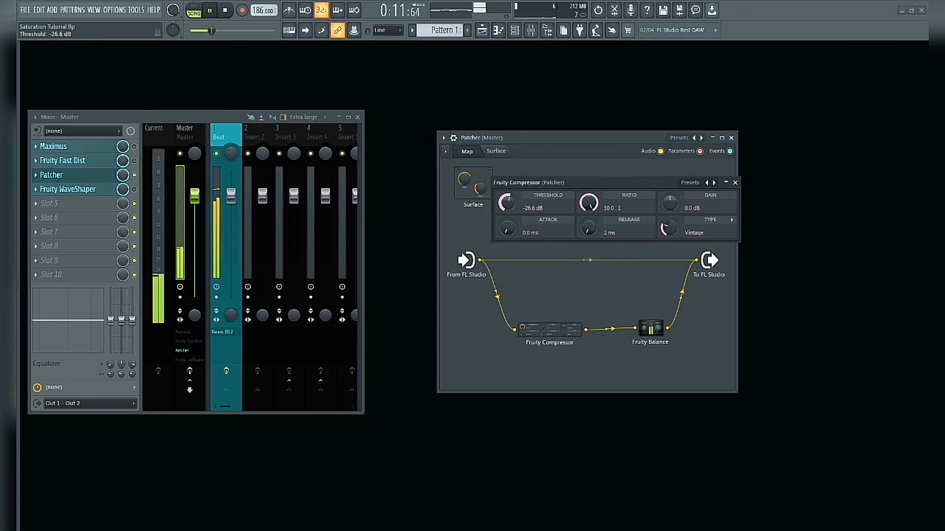
Raise the Fruity Compressor gain to 10 dB and lower the threshold to -31.2 dB during playback, stopping the song when done
left_click_drag(669, 202, 670, 196)
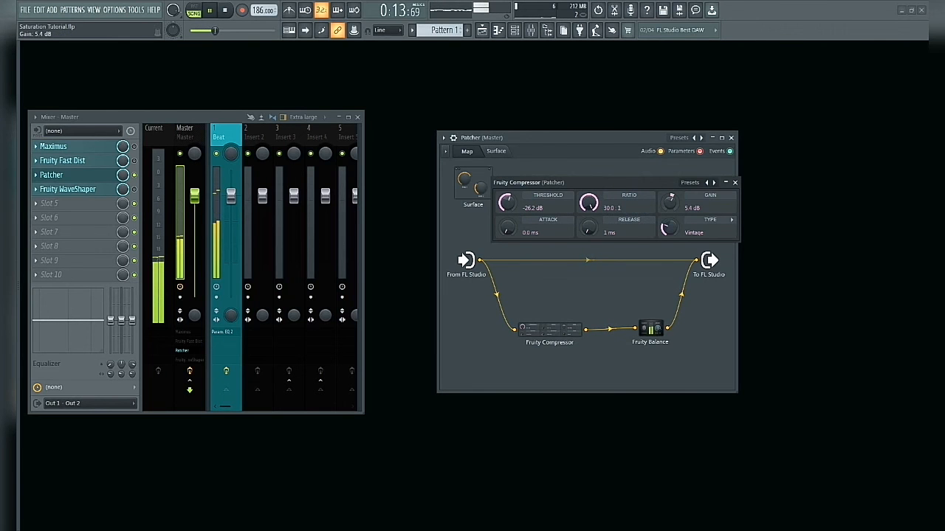
left_click_drag(507, 203, 506, 212)
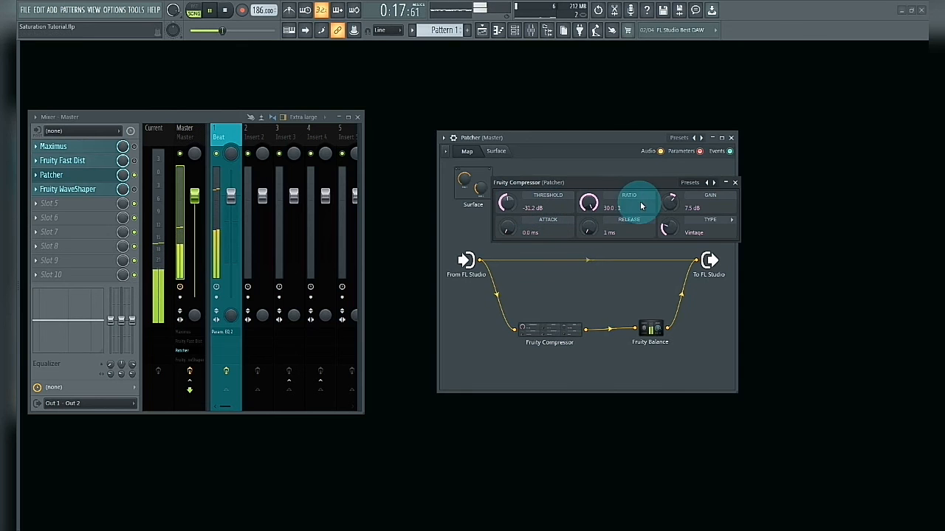
left_click_drag(671, 201, 670, 196)
left_click_drag(544, 184, 552, 170)
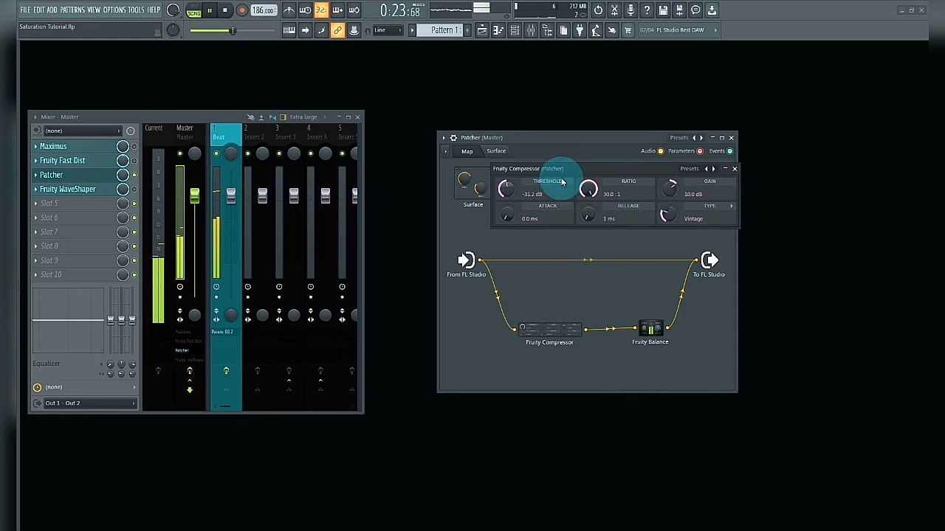
key("space")
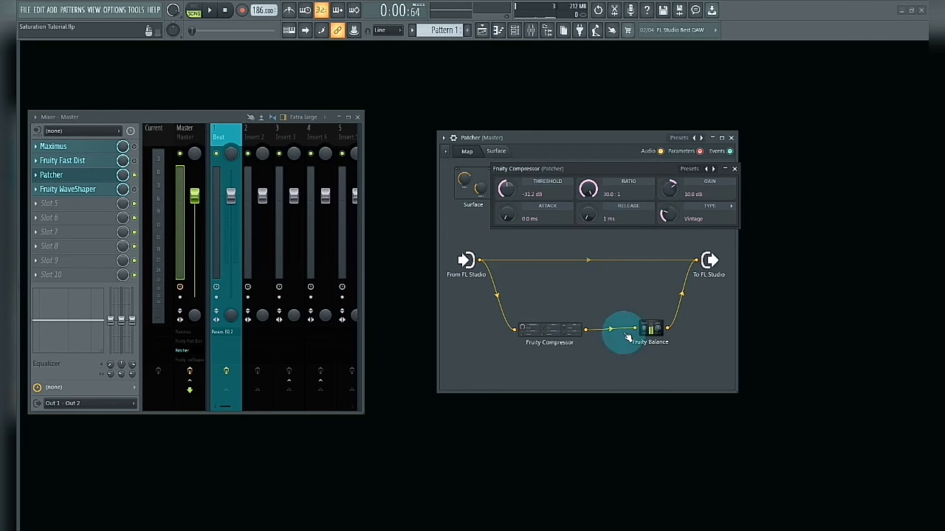
Open Fruity Balance in the Patcher map and turn its volume all the way down to -INF dB
left_click(649, 331)
left_click_drag(569, 301, 455, 284)
left_click_drag(523, 336, 524, 363)
left_click_drag(479, 283, 724, 319)
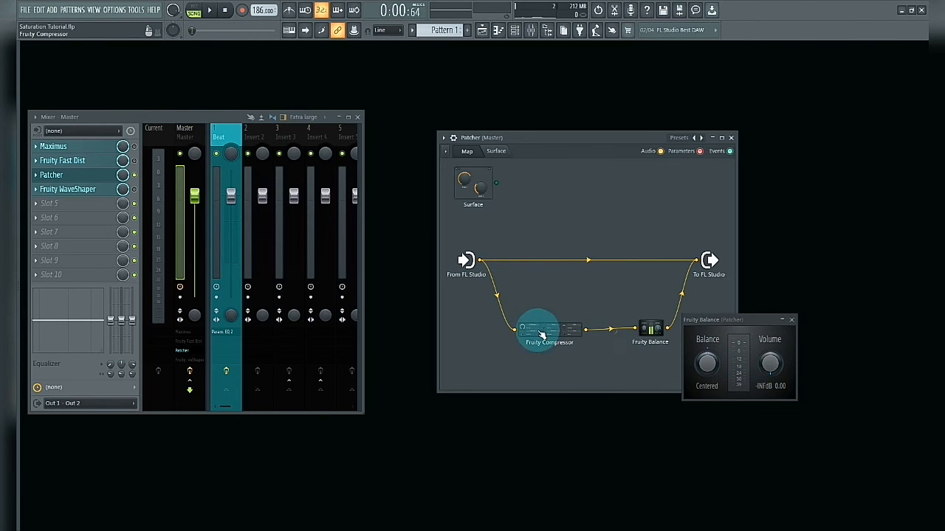
left_click_drag(728, 321, 735, 348)
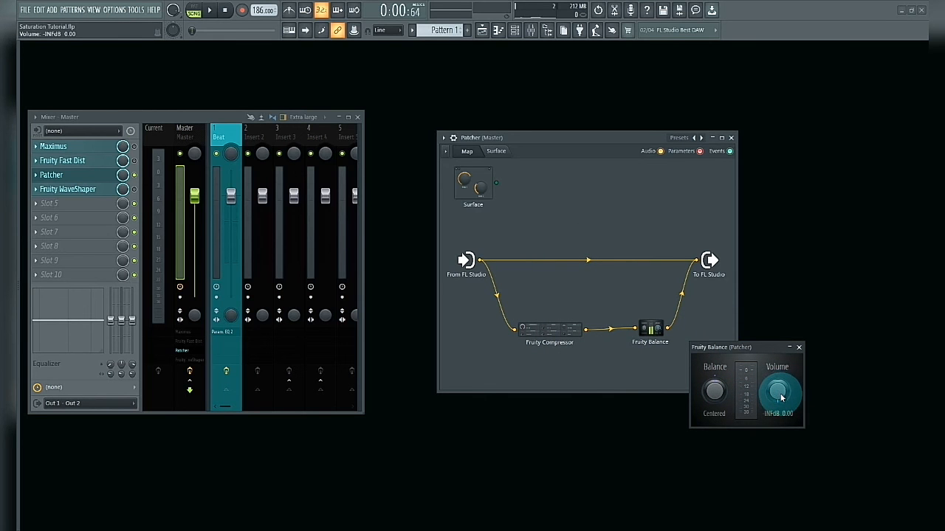
Raise the Fruity Balance volume to -14.3 dB during playback, checking the compressed signal with the direct input-to-output connection muted and unmuted
key("space")
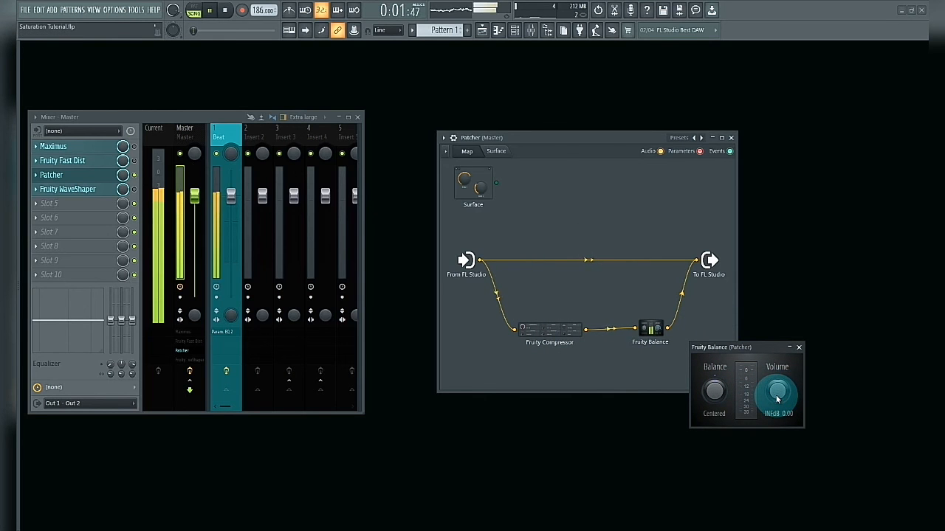
mouse_move(777, 399)
left_mouse_down()
mouse_move(777, 370)
mouse_move(777, 395)
left_mouse_up()
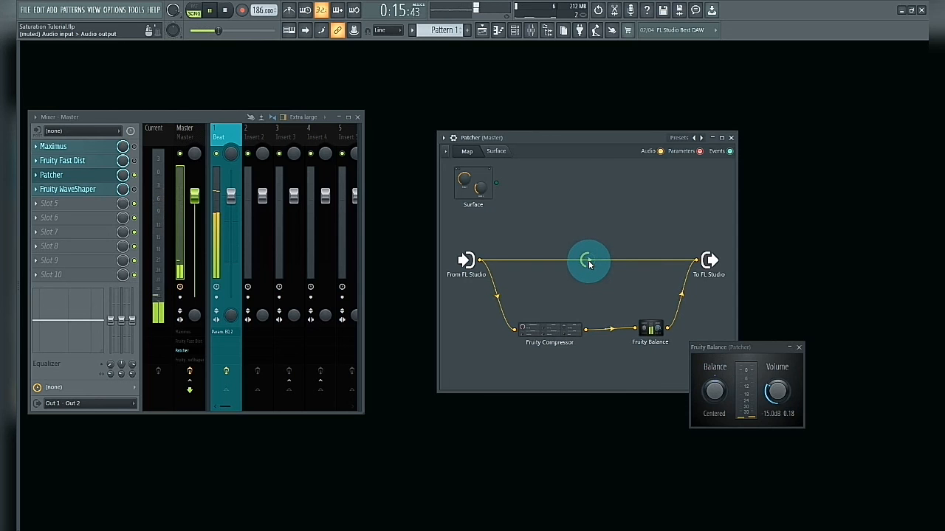
left_click_drag(776, 391, 775, 388)
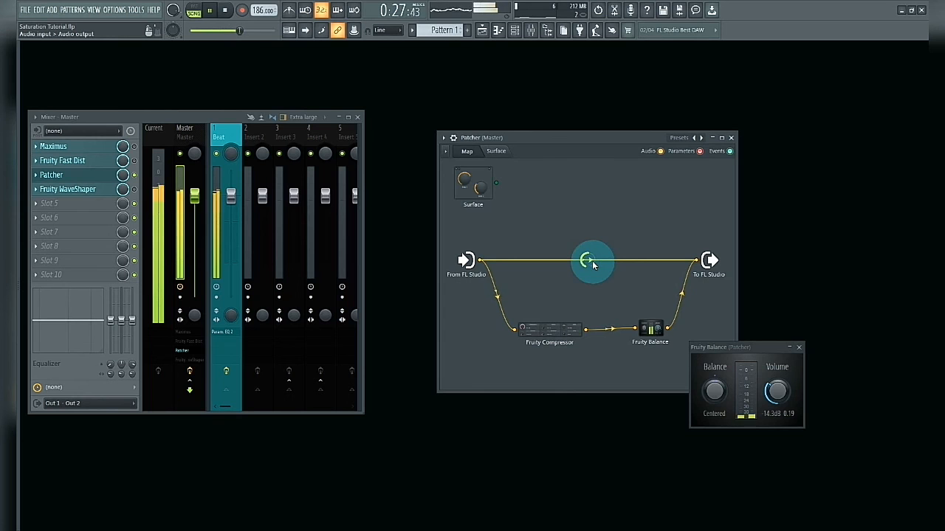
left_click_drag(721, 350, 742, 340)
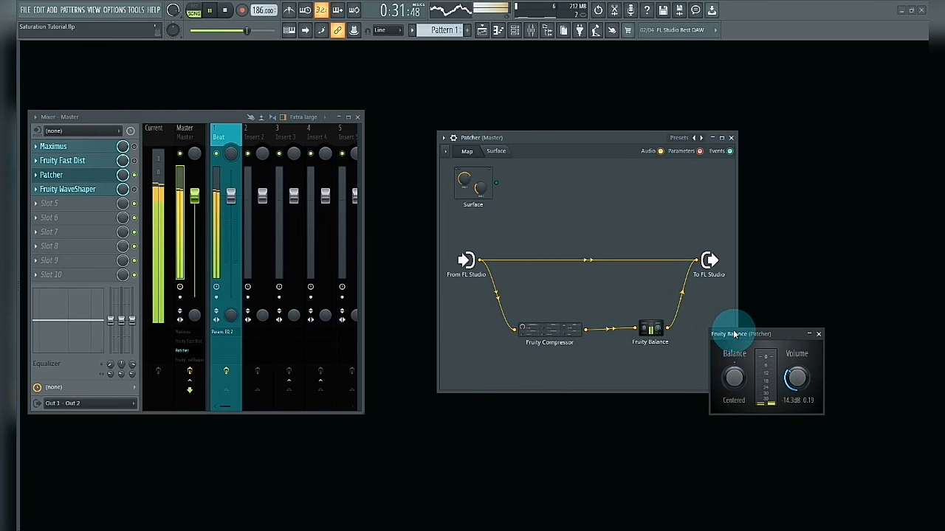
left_click_drag(746, 336, 742, 340)
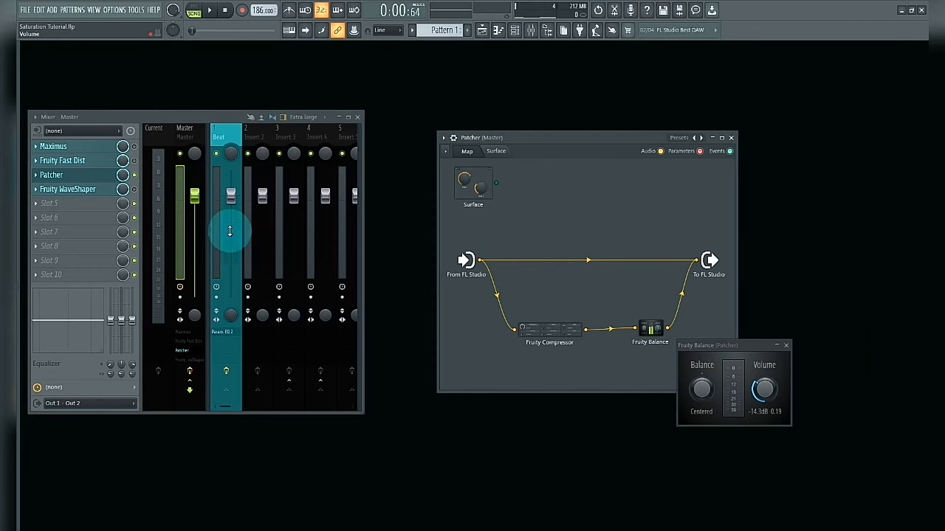
Play the song and compare the sound with Patcher bypassed and enabled
key("space")
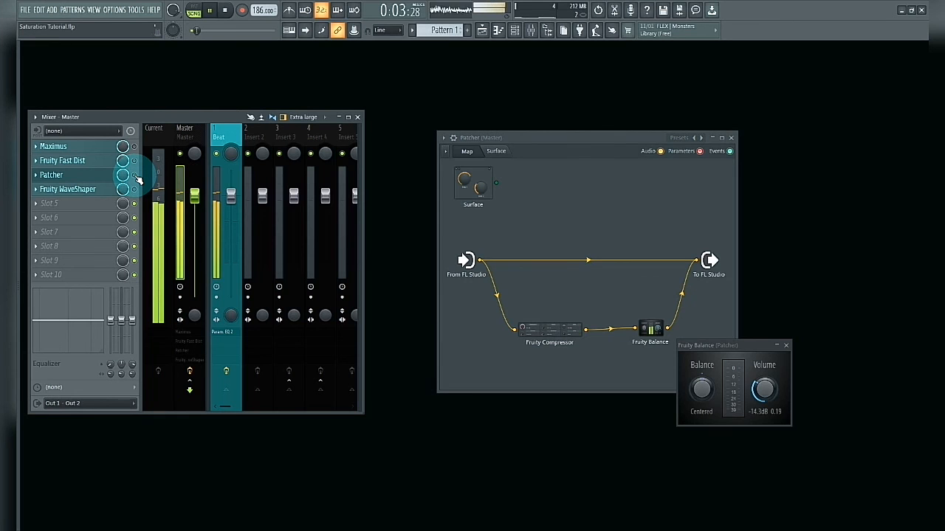
left_click(135, 175)
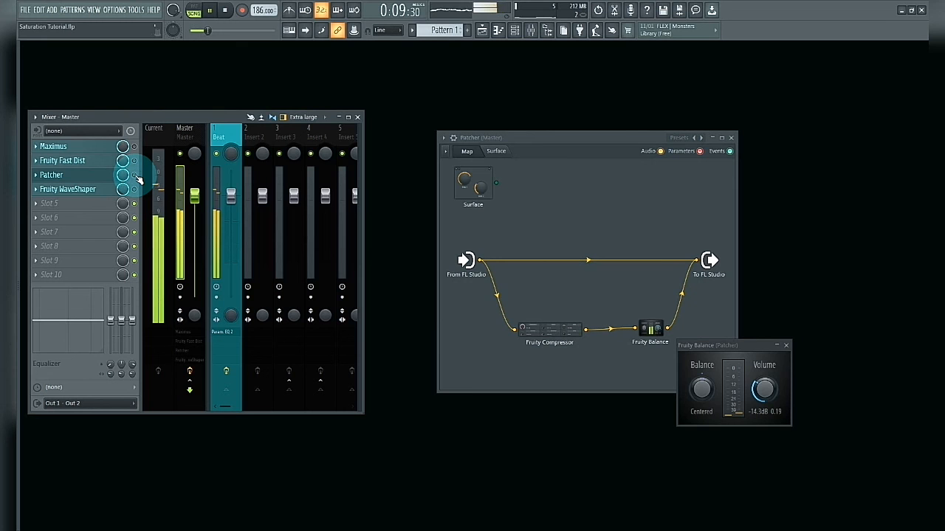
left_click(134, 175)
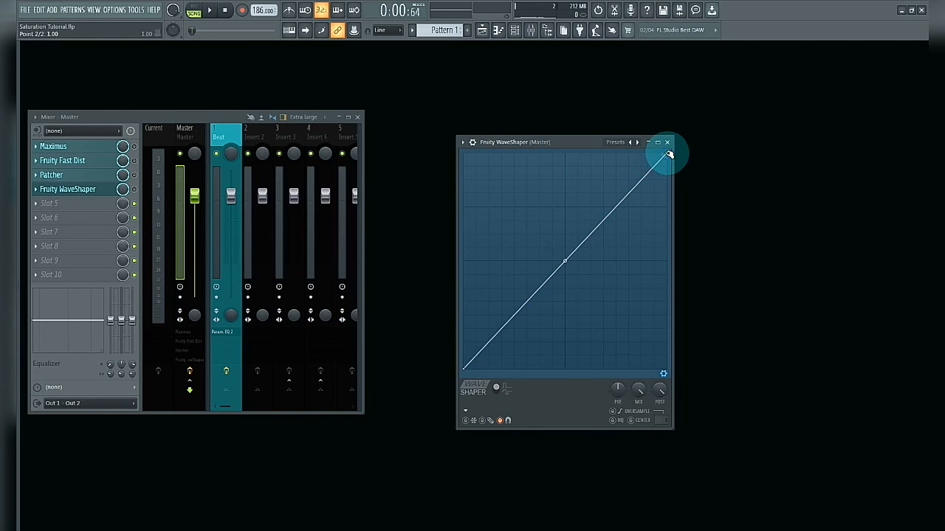
Lower the end point of the Fruity WaveShaper curve to about 0.50 and bend the curve into a steep rise that flattens out
left_click_drag(668, 157, 674, 261)
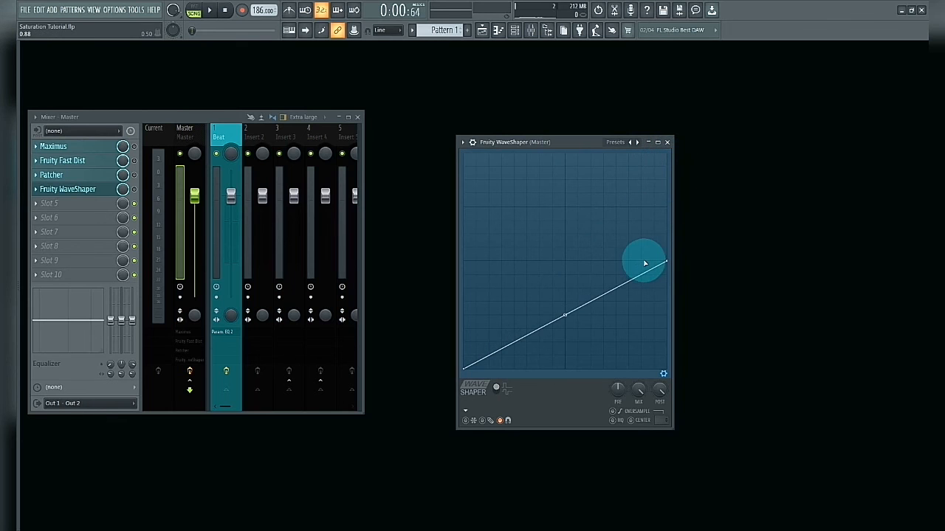
left_click_drag(564, 315, 565, 261)
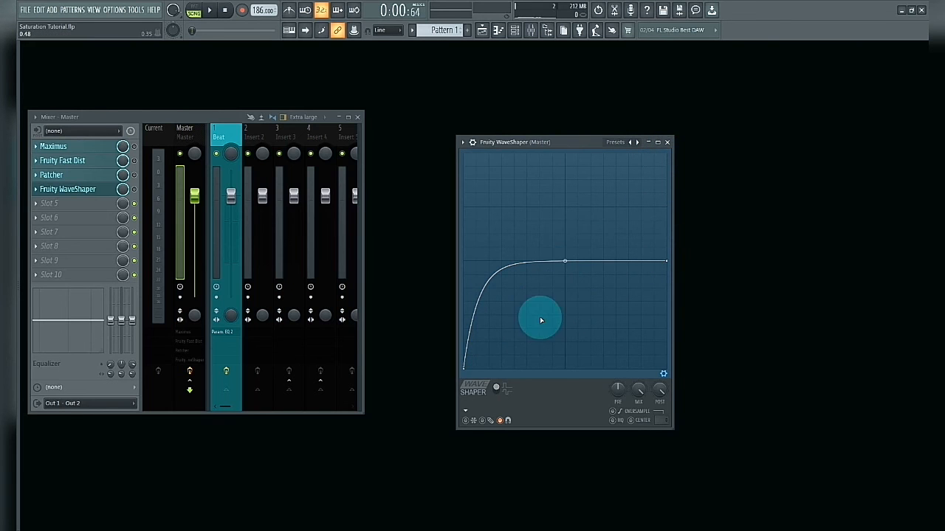
Try the Fruity WaveShaper with post gain at 55% and pre amp at 106% while the song plays
left_click_drag(658, 392, 658, 393)
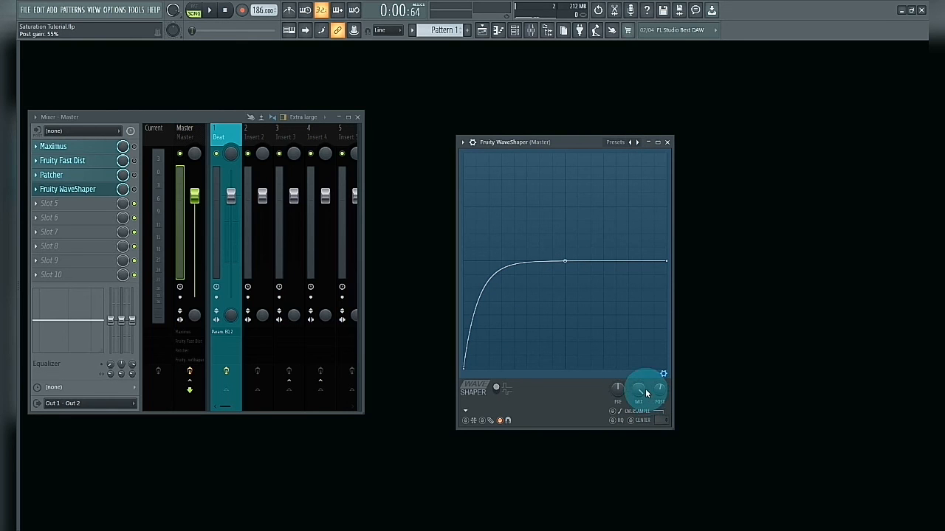
key("space")
left_click_drag(510, 142, 517, 158)
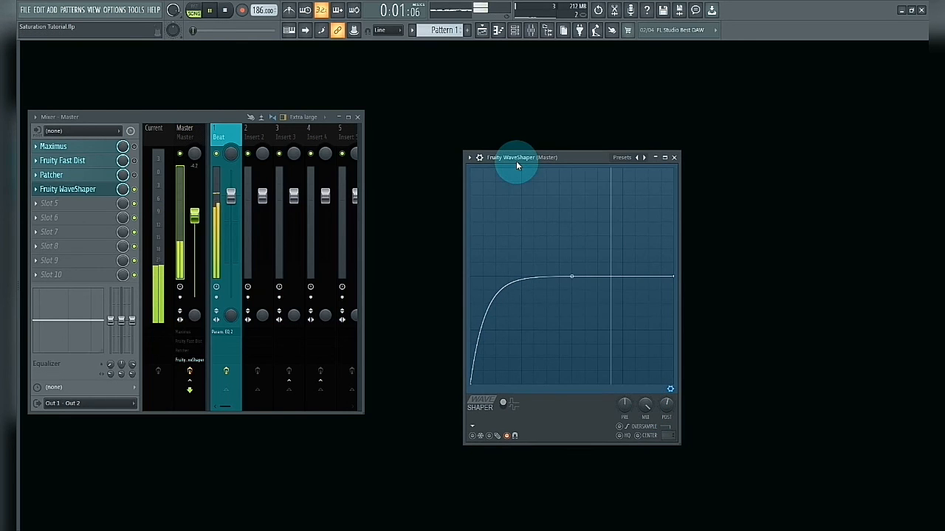
left_click_drag(625, 405, 625, 399)
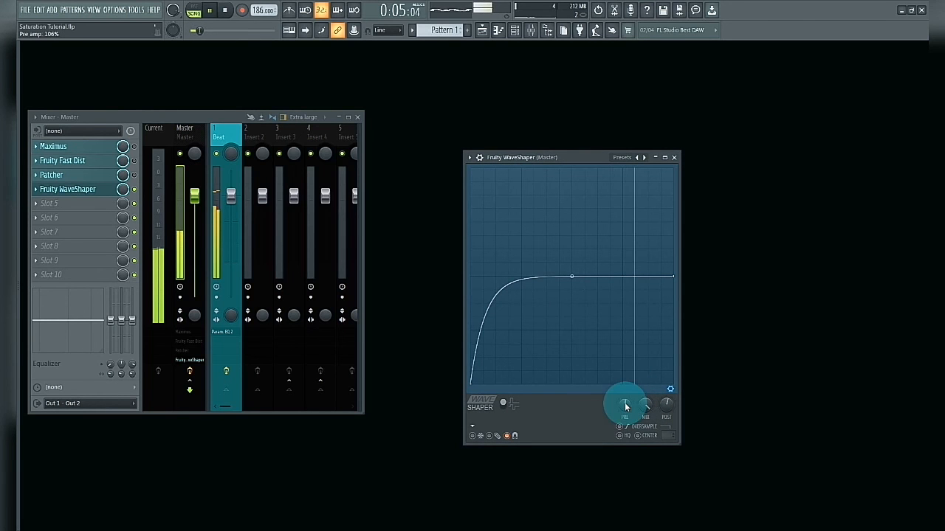
Return the WaveShaper post gain to full, lower the mix level to 0%, and raise the mix to about 3% during playback
left_click_drag(677, 407, 666, 408)
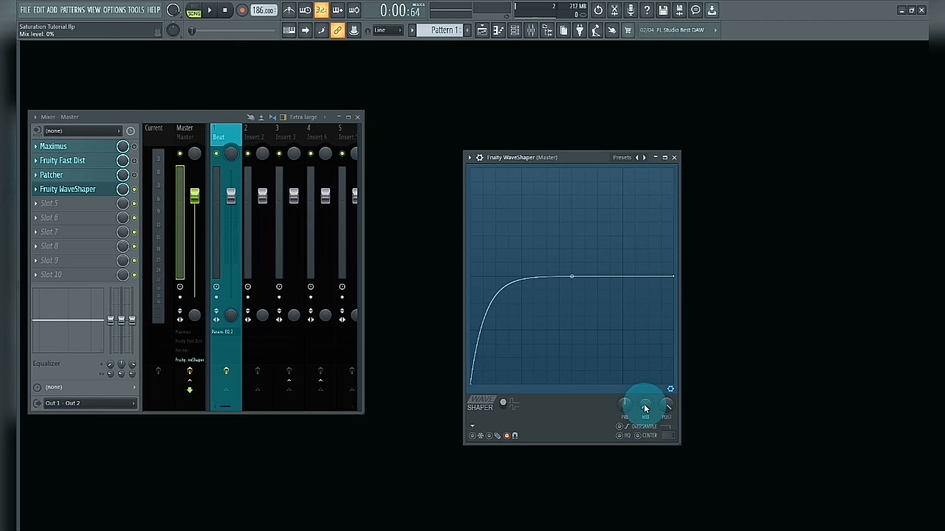
key("space")
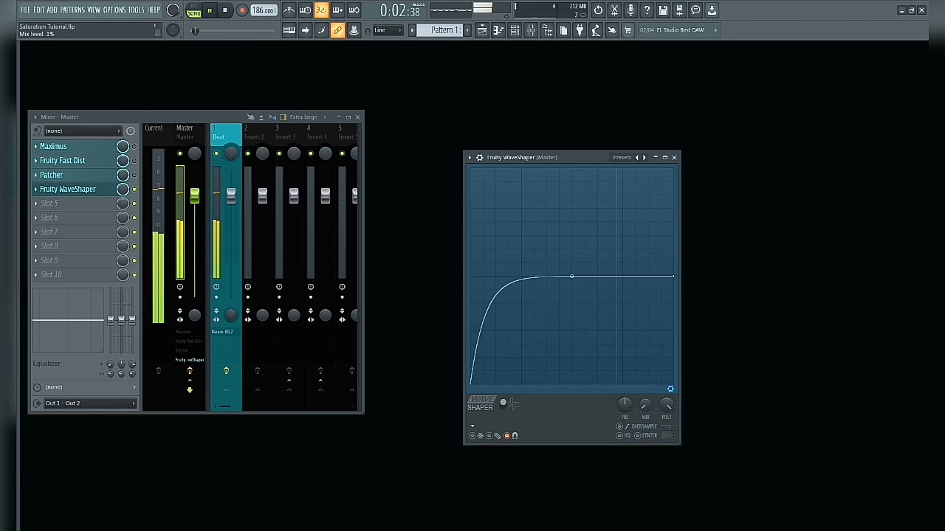
left_click_drag(642, 404, 644, 405)
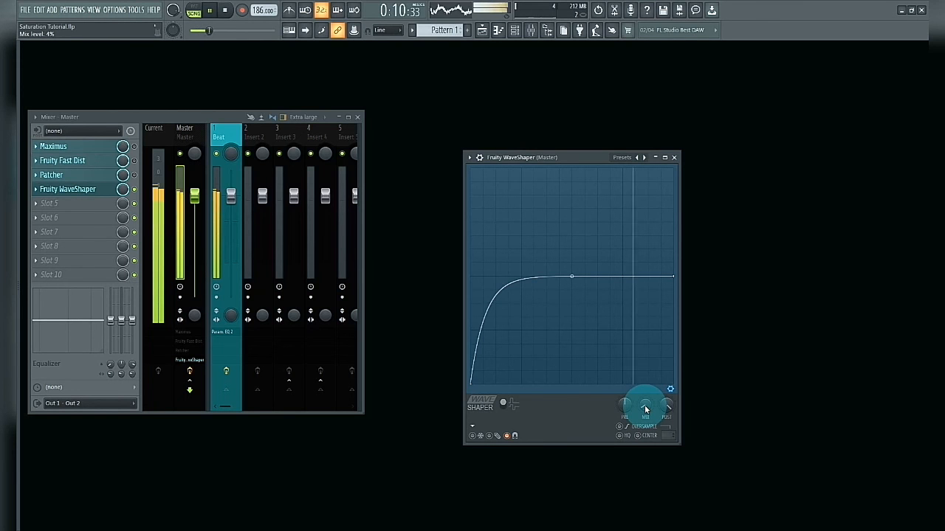
Compare the playing song with Fruity WaveShaper bypassed and enabled on the master track
left_click(135, 190)
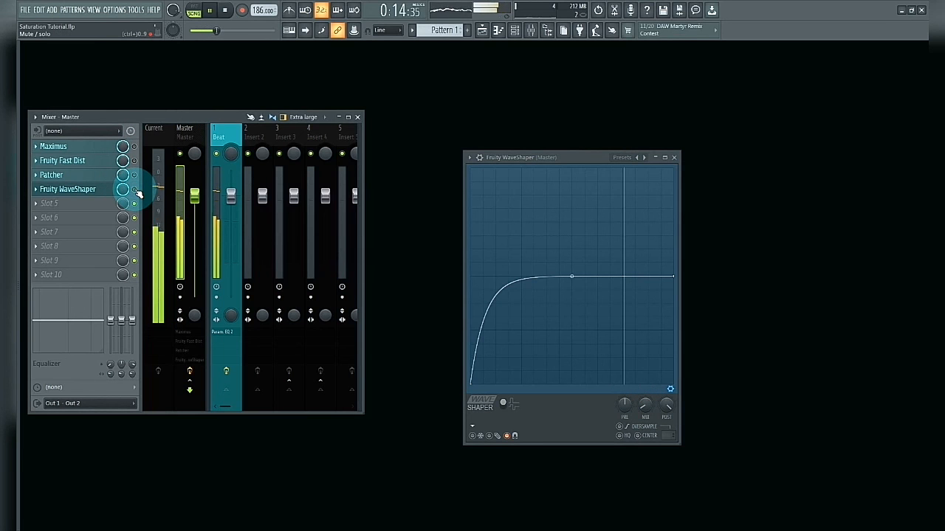
left_click(136, 190)
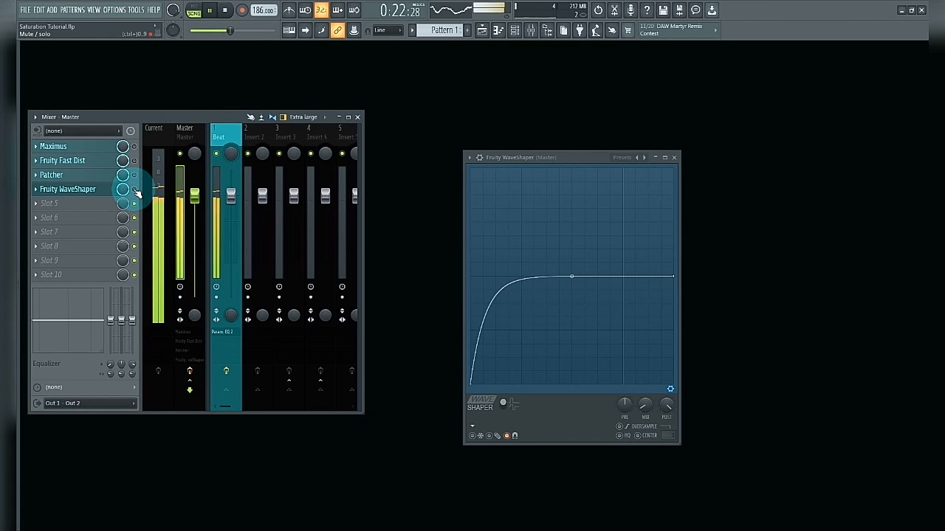
left_click(135, 191)
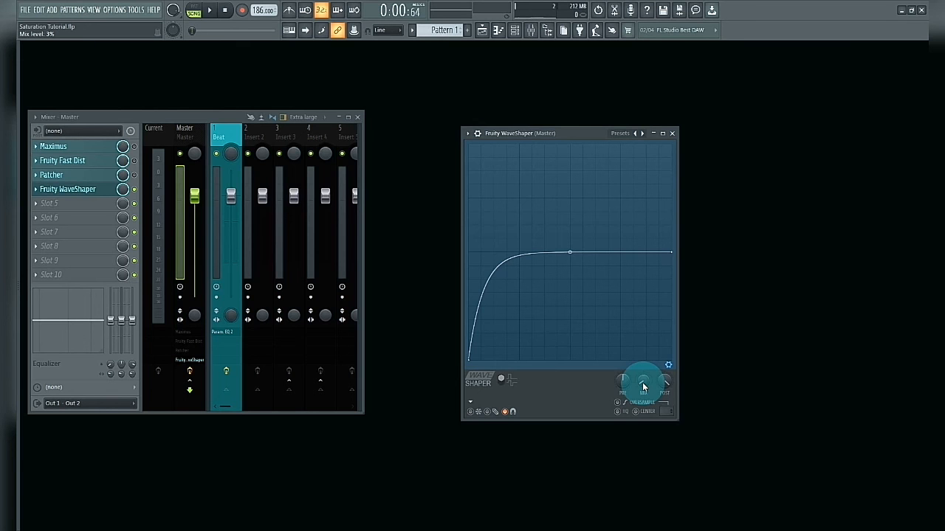
mouse_move(513, 134)
left_mouse_down()
mouse_move(489, 153)
mouse_move(502, 143)
left_mouse_up()
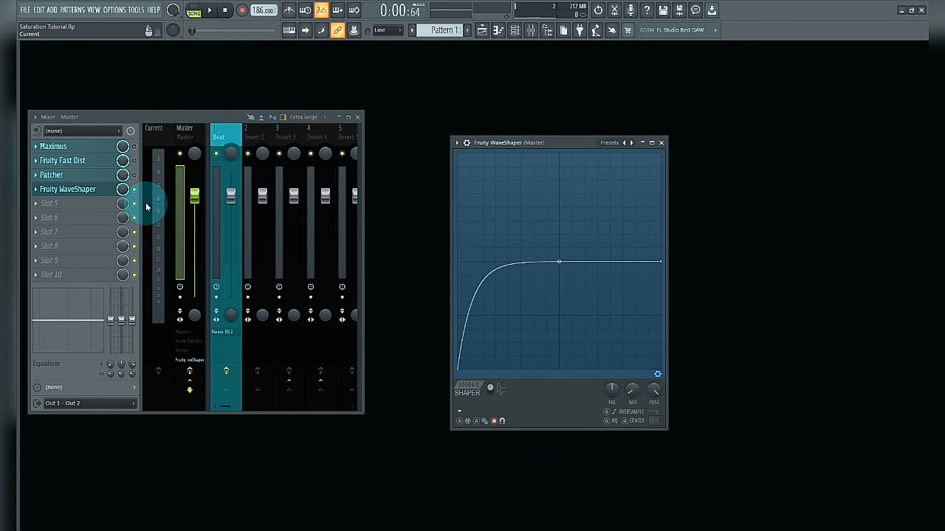
left_click_drag(513, 142, 506, 125)
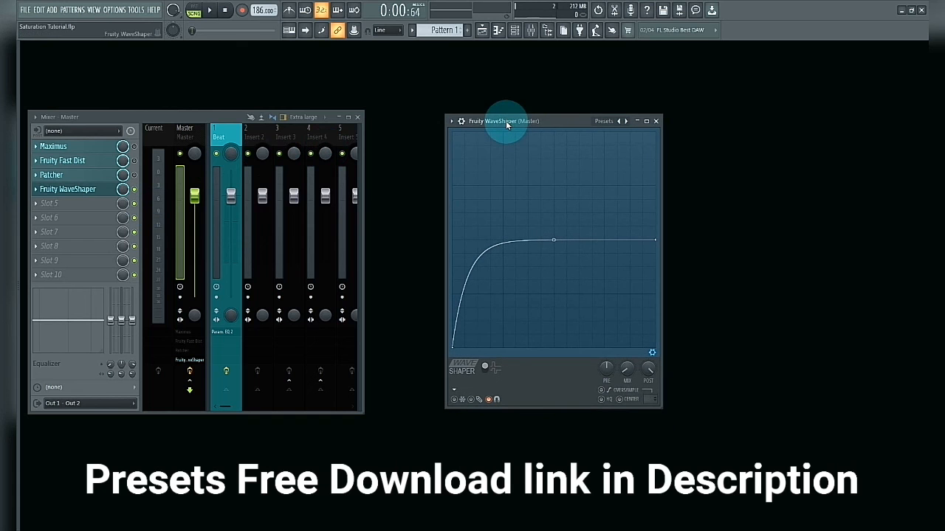